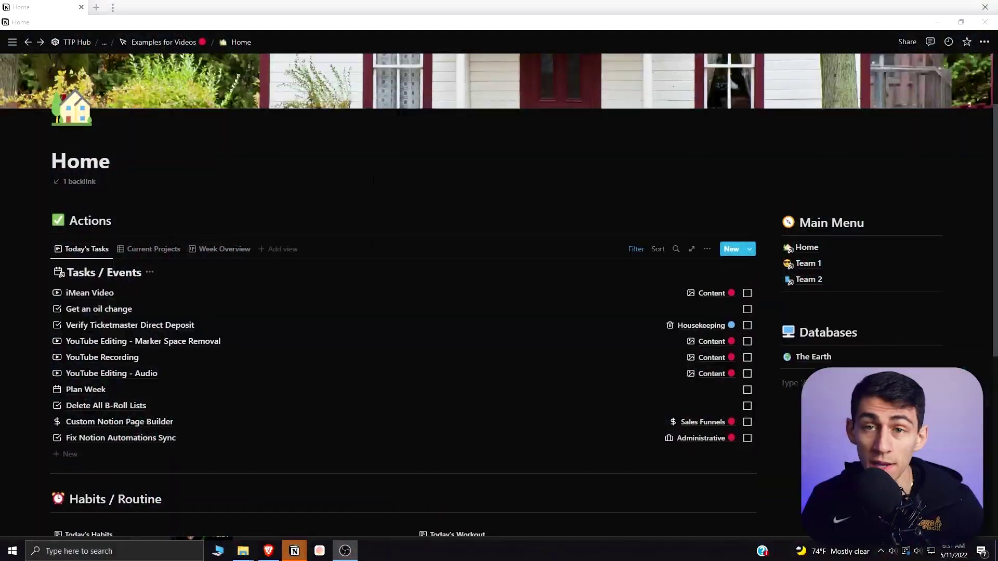
Look over the finished Home page's Actions section, including its Current Projects and Week Overview task views
scroll(372, 179, up, 1)
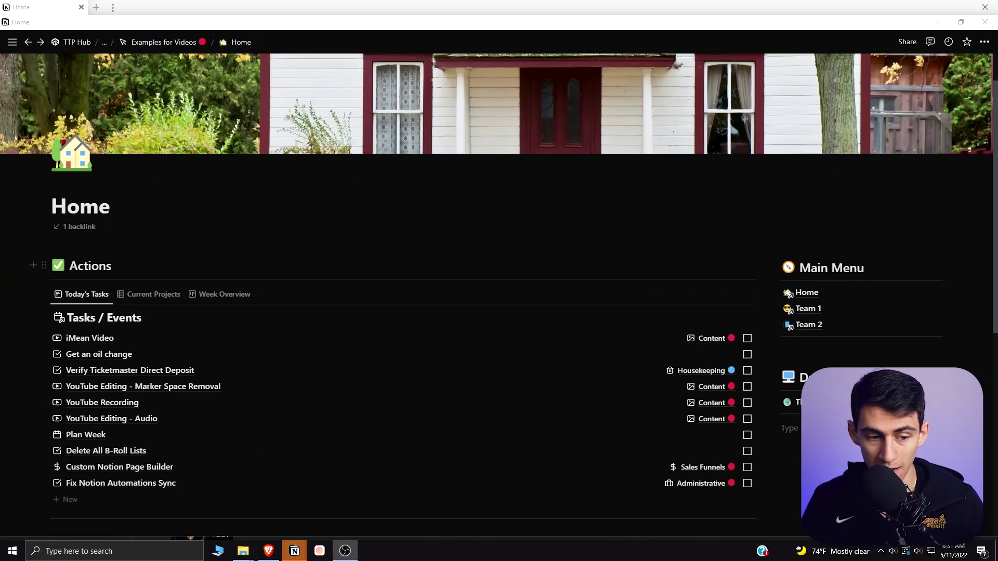
scroll(292, 269, down, 2)
scroll(303, 268, up, 2)
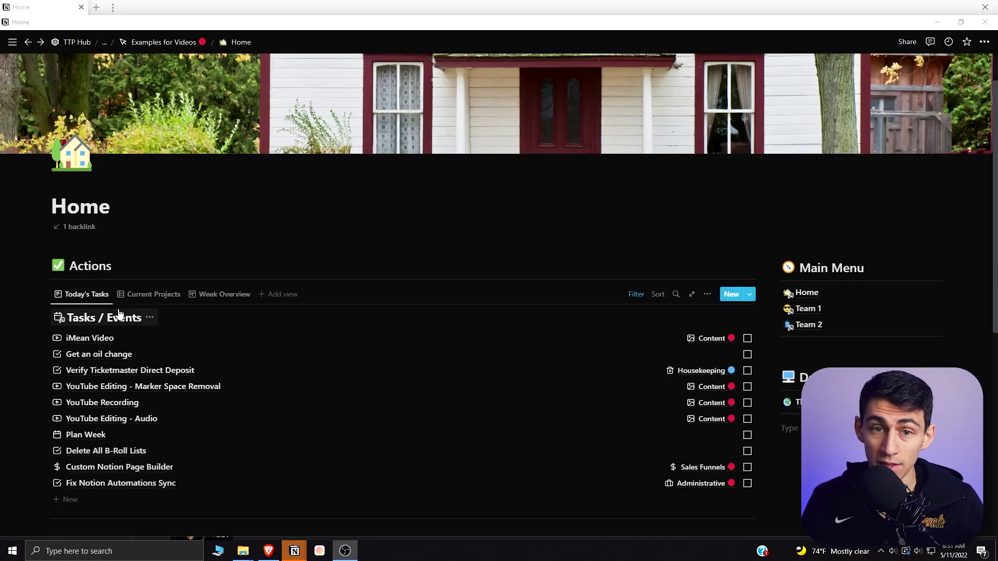
click(141, 295)
click(240, 292)
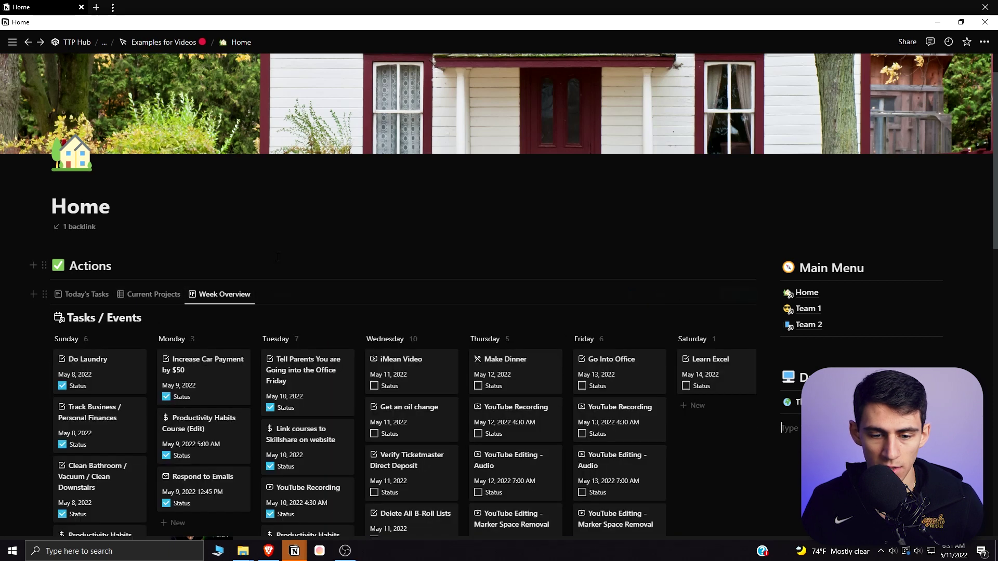
scroll(318, 261, down, 5)
scroll(318, 262, up, 5)
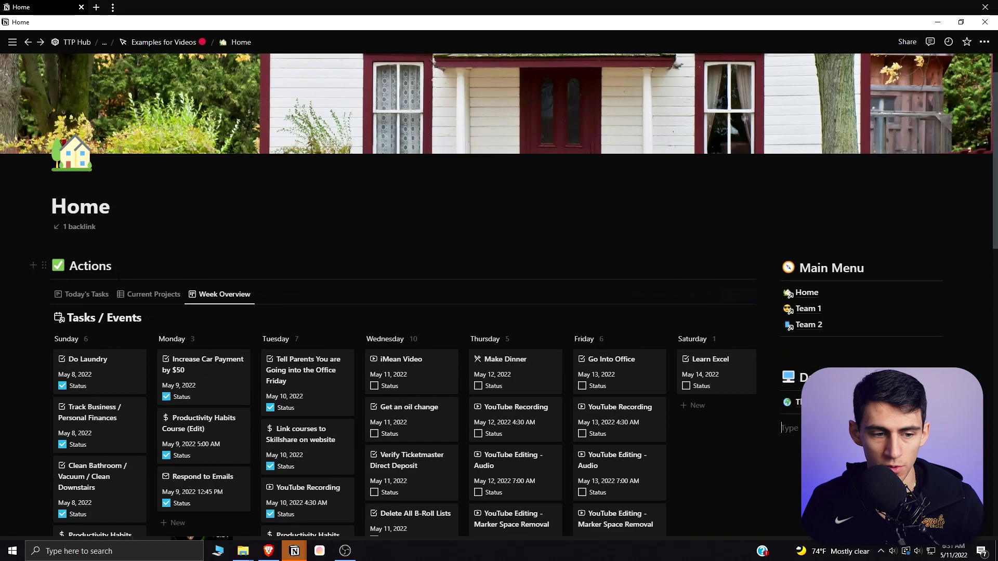
Examine the finished Home page's Habits / Routine trackers, Main Menu links and Databases section
scroll(318, 262, down, 10)
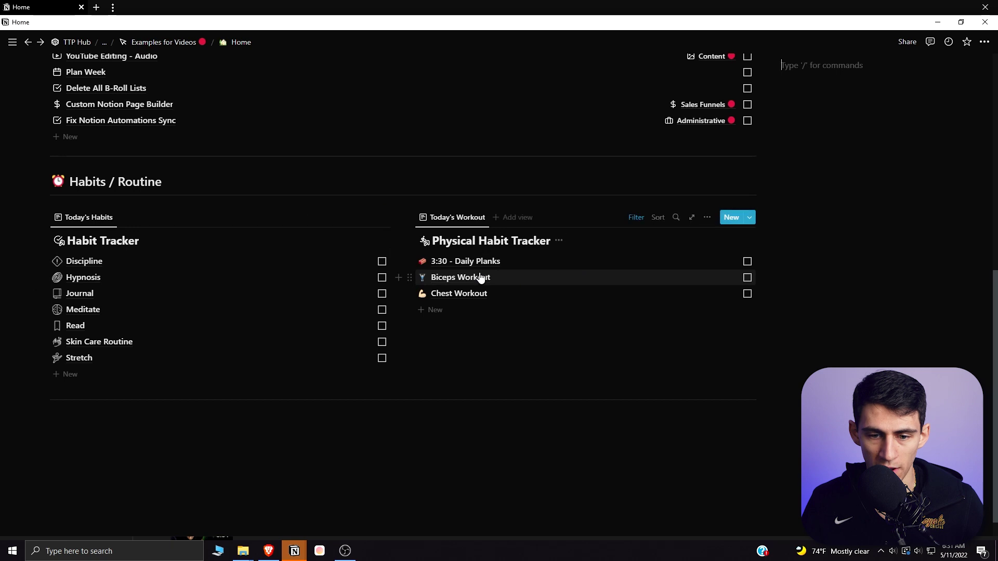
scroll(479, 276, up, 6)
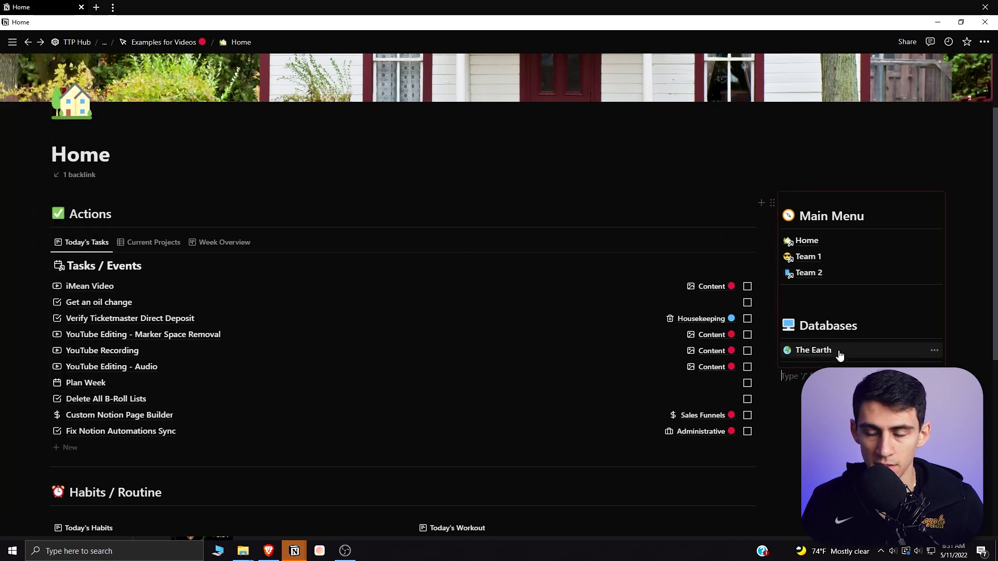
scroll(230, 234, down, 3)
scroll(581, 321, up, 3)
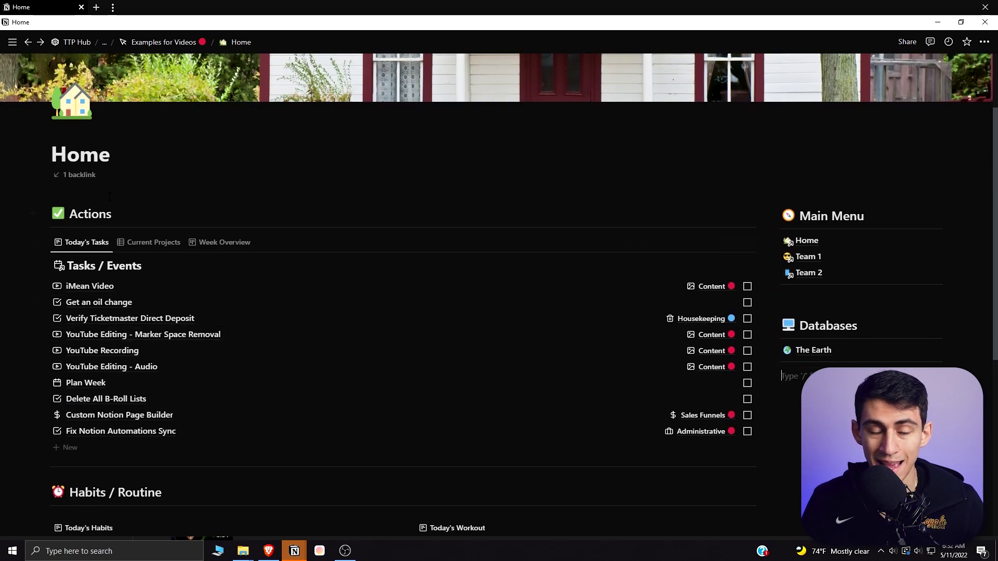
scroll(569, 210, down, 2)
scroll(569, 211, down, 2)
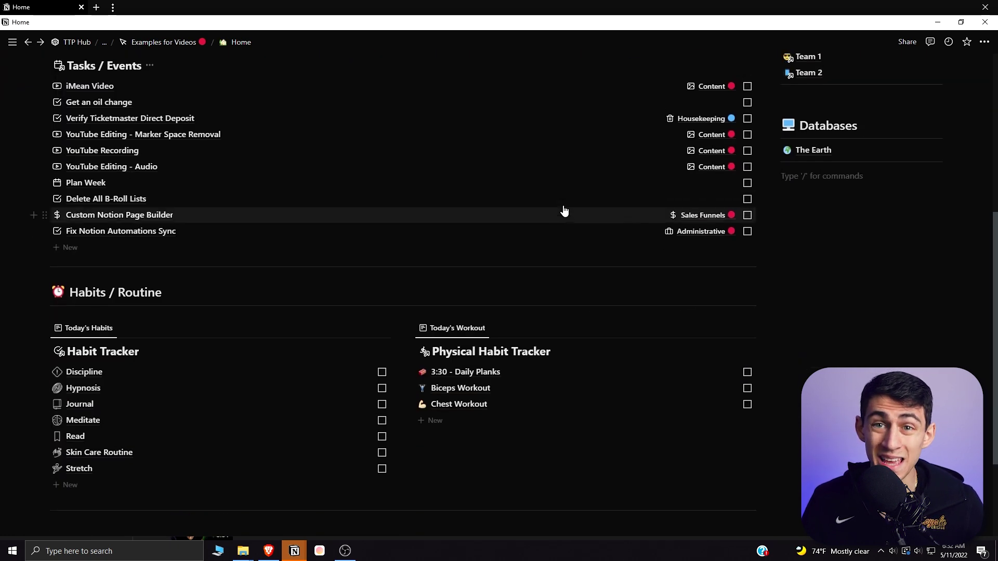
scroll(563, 205, up, 6)
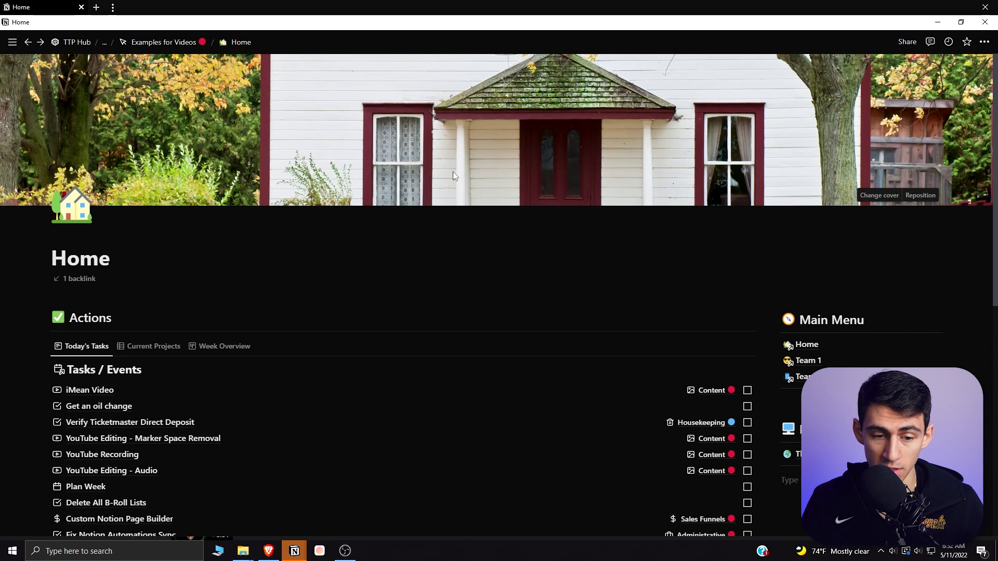
scroll(454, 171, down, 1)
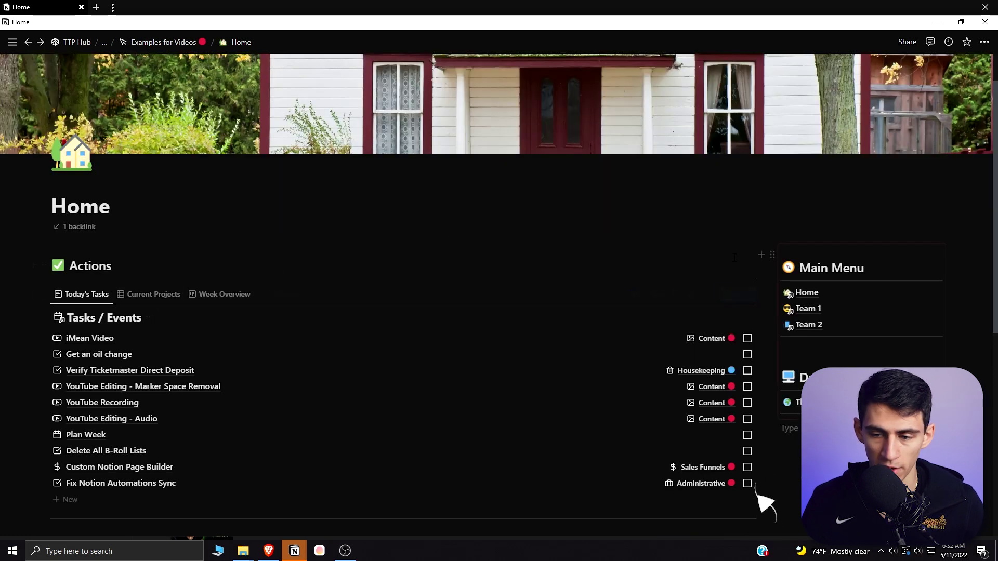
scroll(734, 257, up, 1)
Add a new subpage at the end of the Examples for Videos page and set it to full width
click(185, 43)
scroll(457, 316, down, 15)
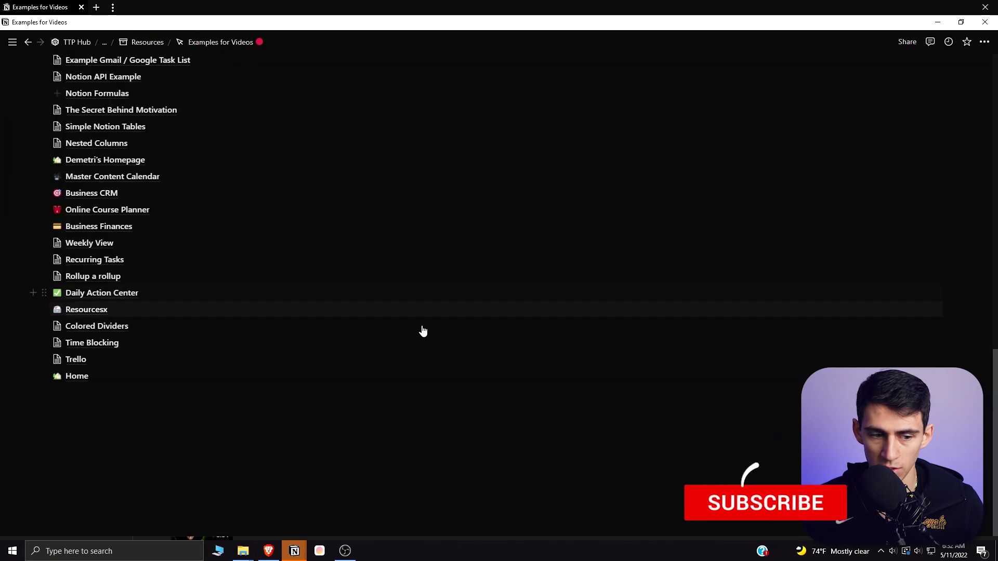
click(457, 395)
text(/page)
key(Return)
click(984, 42)
click(976, 131)
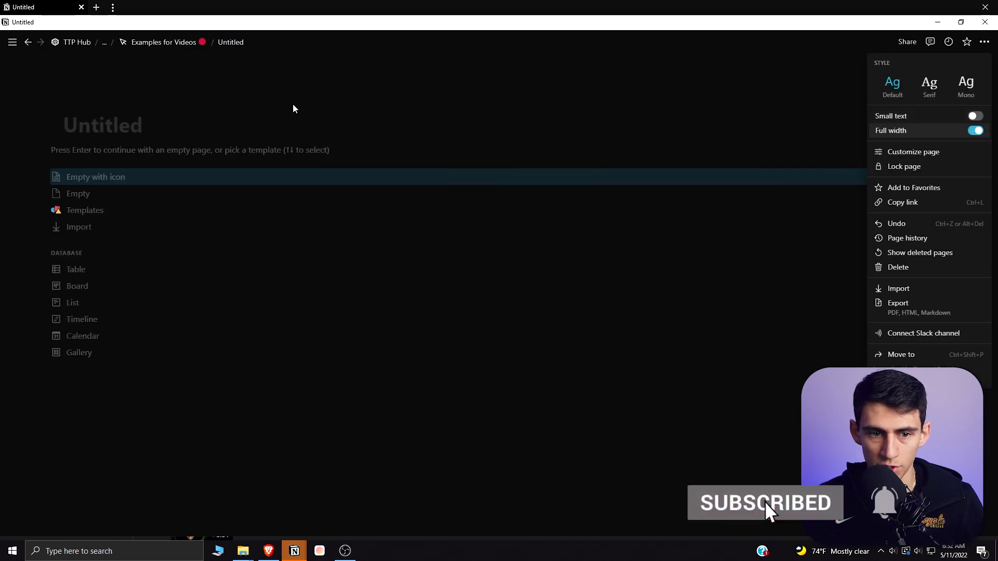
Give the new page the house-with-garden emoji icon, a living-room cover image and the title Home
click(324, 109)
click(73, 101)
click(73, 134)
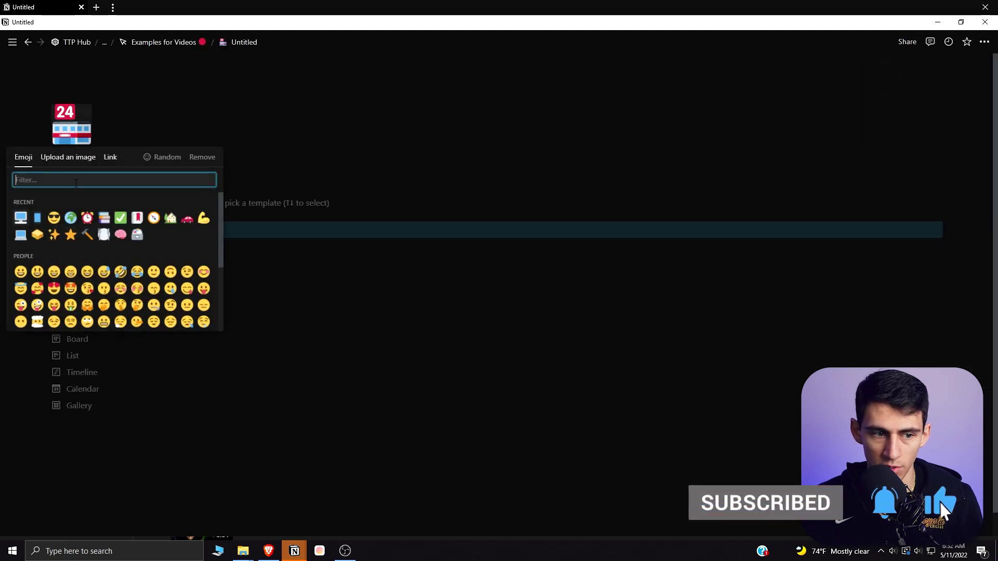
click(171, 218)
click(81, 159)
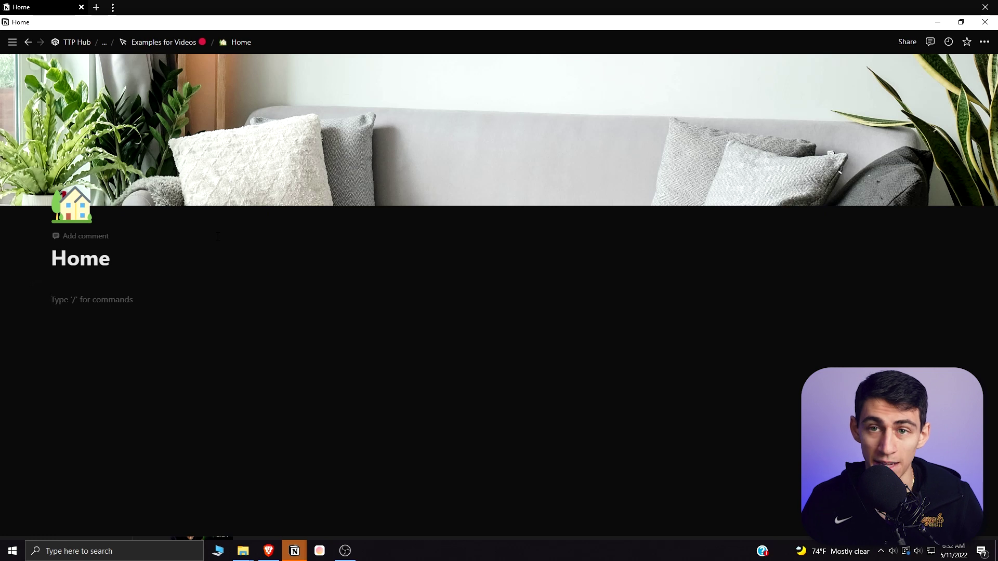
Build a two-column layout with the placeholder text "d;klfajaslfjf" in a wide first column and an empty block beside it
text(d;klfajaslfjf)
key(Return)
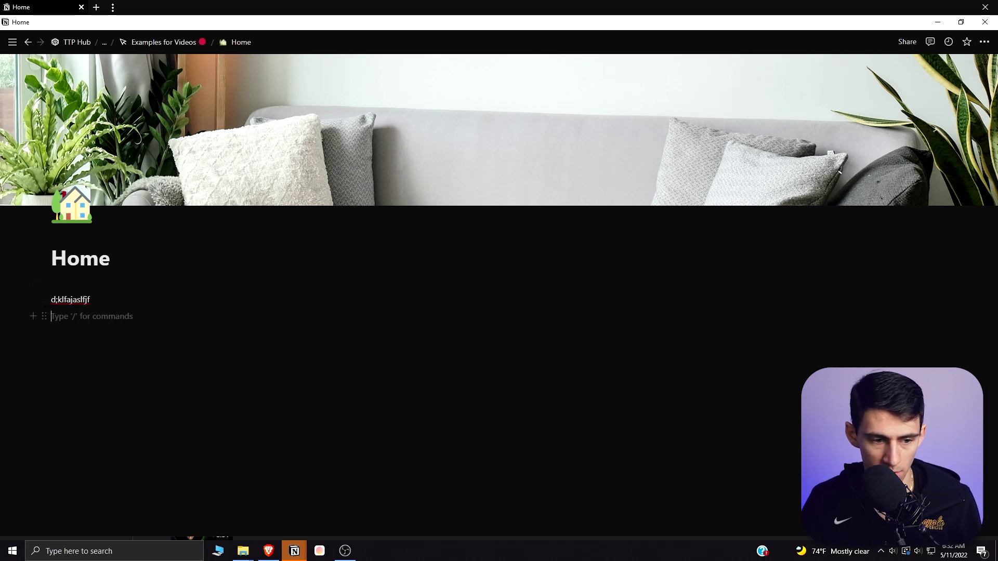
drag(44, 317, 494, 308)
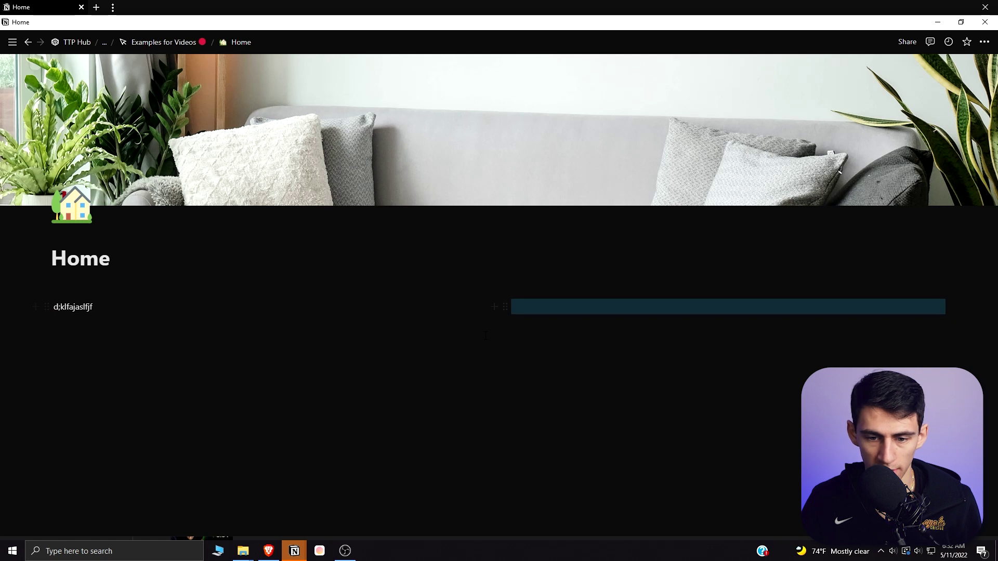
click(504, 289)
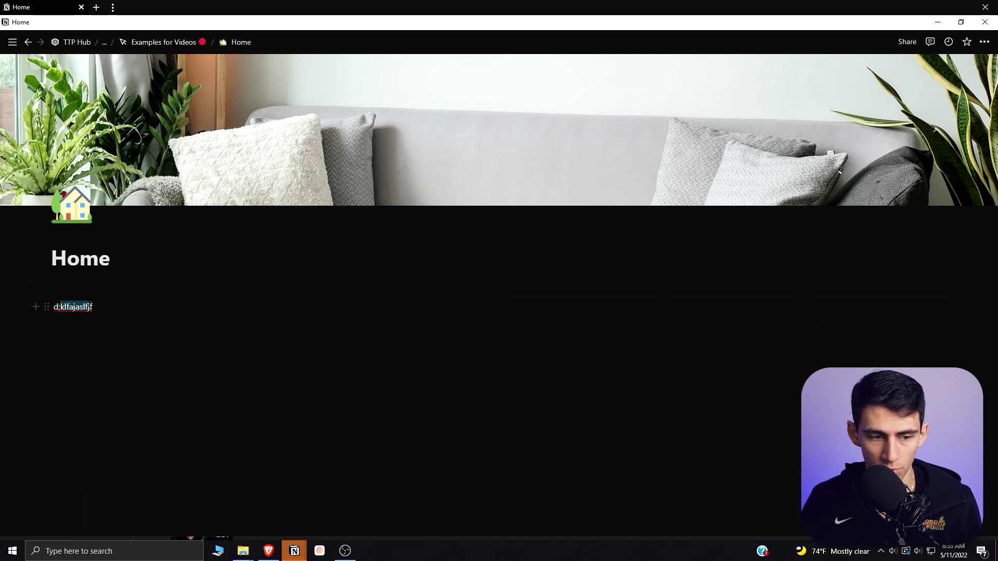
Replace the placeholder text in the first column with a green check mark emoji followed by Actions
key(shift+Left)
key(shift+Left)
text(:ac)
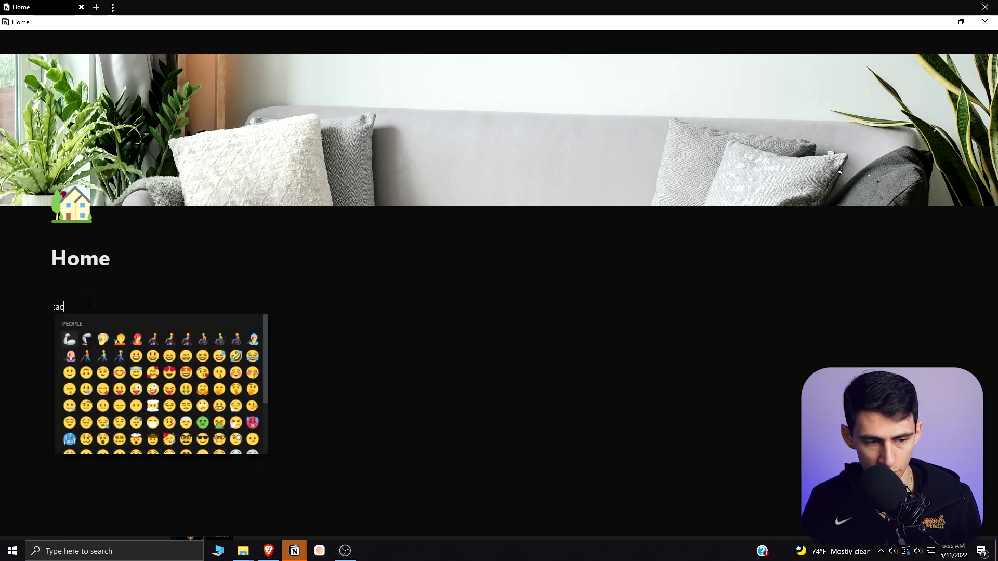
key(BackSpace)
key(BackSpace)
text(habi)
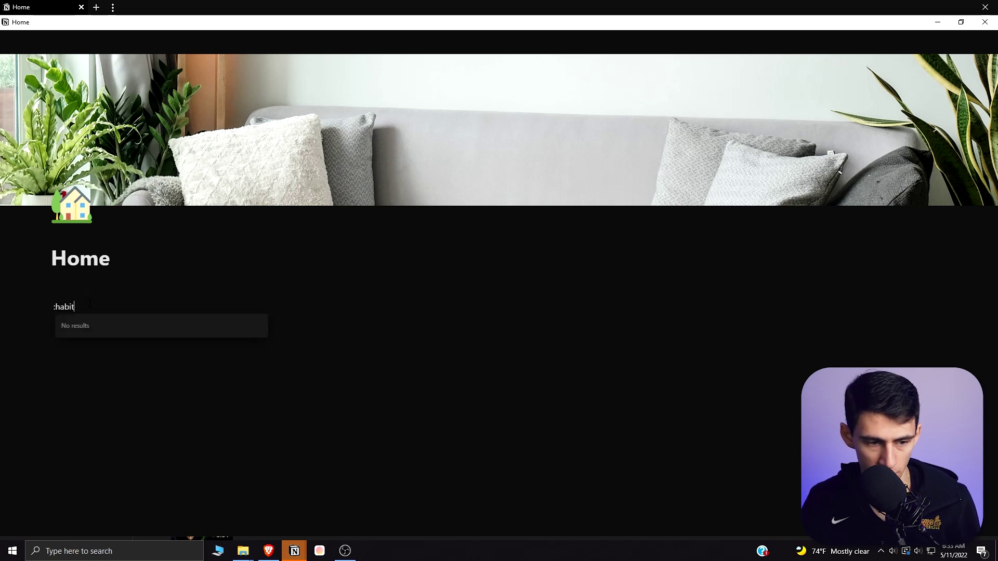
text(t)
key(BackSpace)
key(BackSpace)
key(BackSpace)
key(BackSpace)
key(BackSpace)
key(BackSpace)
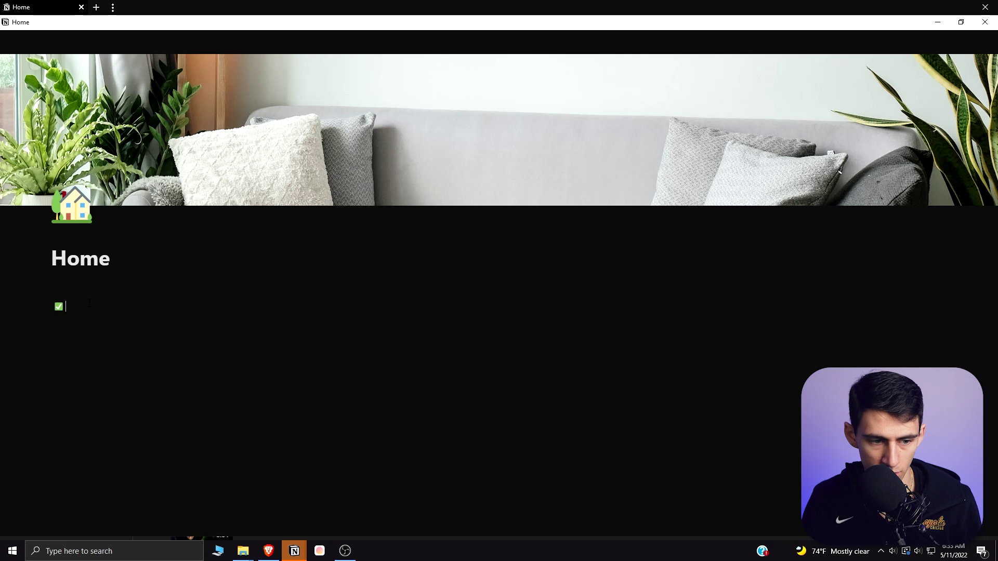
text(Actions)
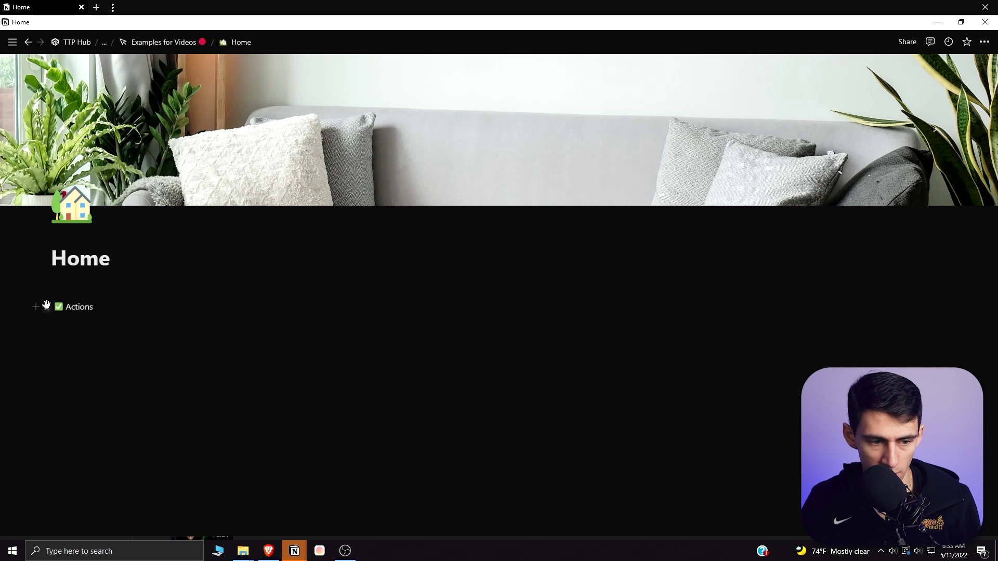
Turn the Actions line into a level 2 heading and add a divider beneath it
click(46, 305)
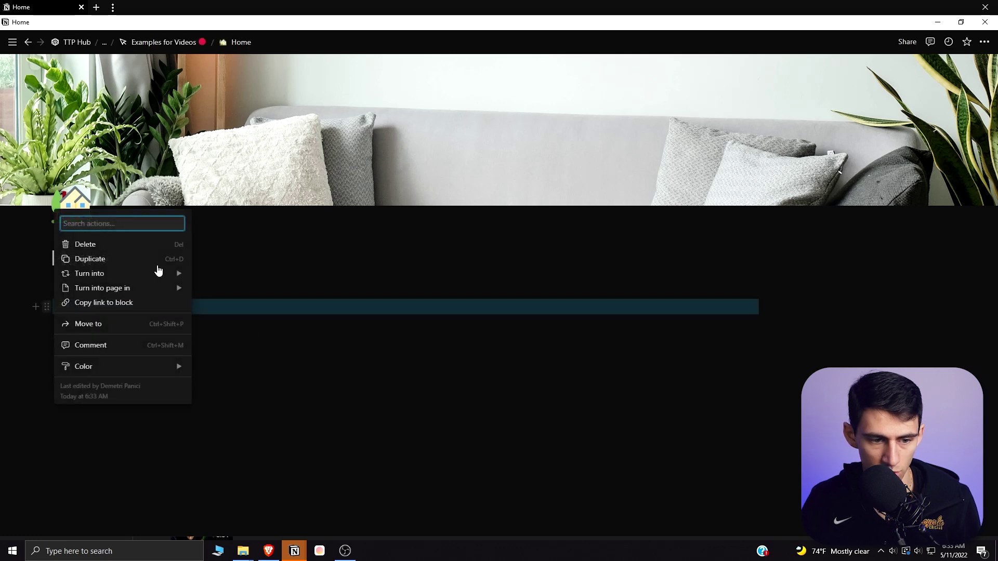
mouse_move(156, 269)
click(236, 217)
text(/div)
key(Return)
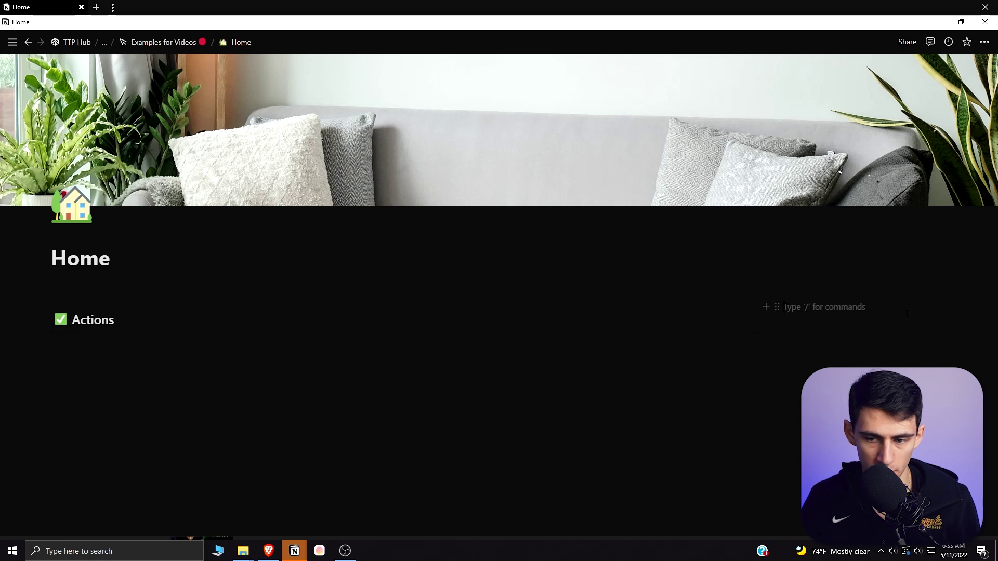
Add a level 2 heading with a compass emoji and the text Menu in the second column, with a divider beneath
text(/h2)
key(Return)
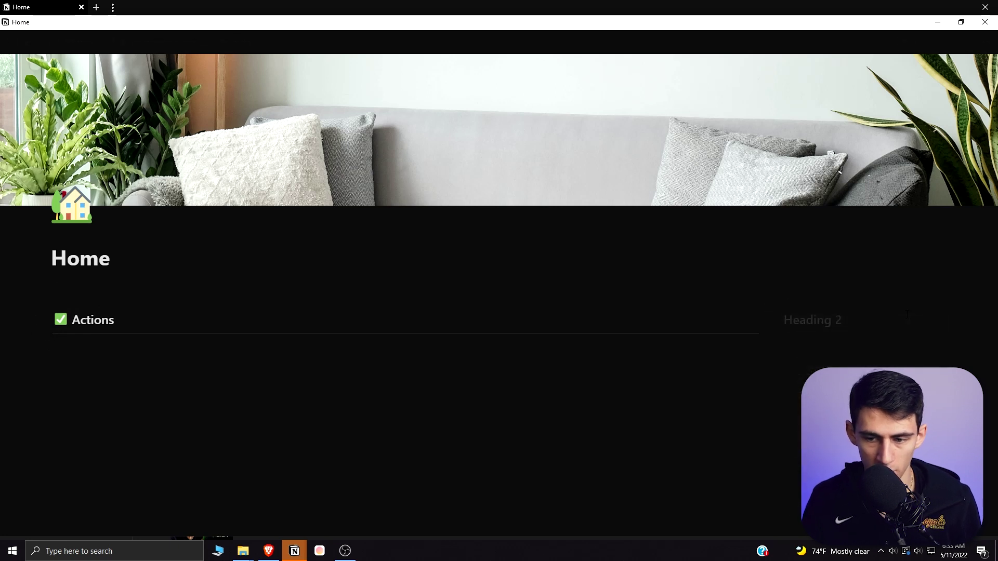
text(:comp)
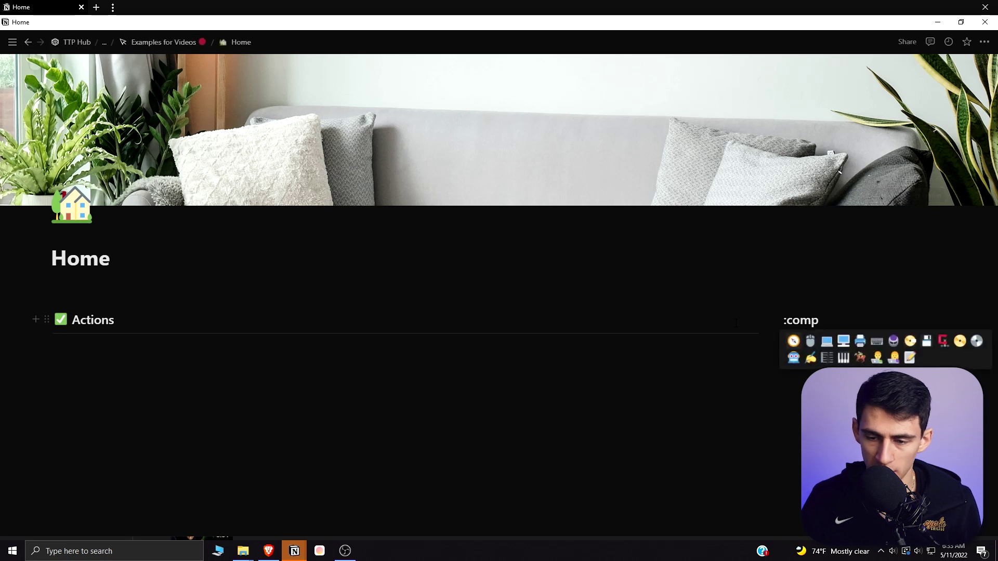
click(795, 341)
text(Menu)
key(Return)
text(/div)
key(Return)
key(Return)
key(Return)
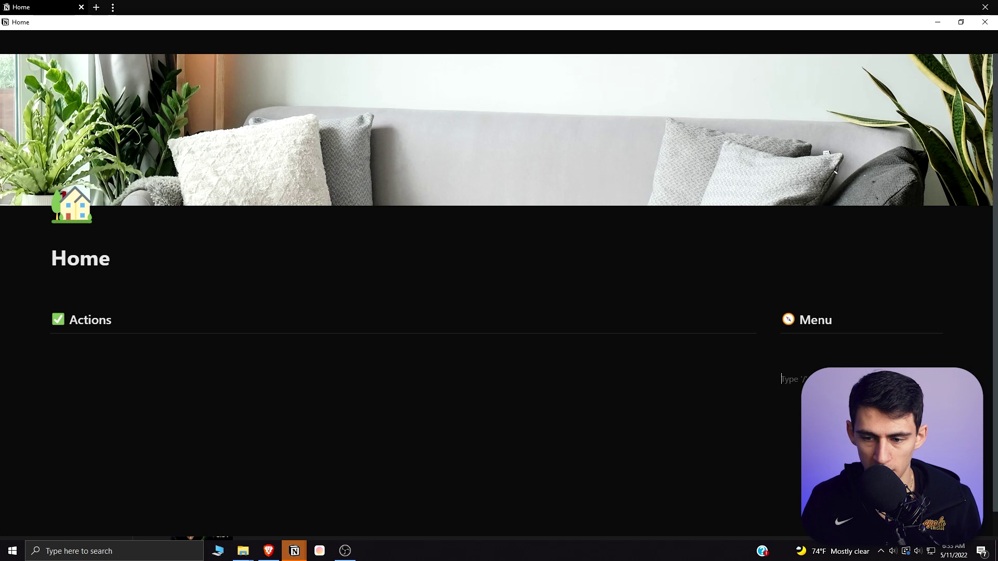
Add a level 2 heading with a desktop computer emoji and the text Databases / Views below Menu, followed by a divider
text(:comp)
key(Return)
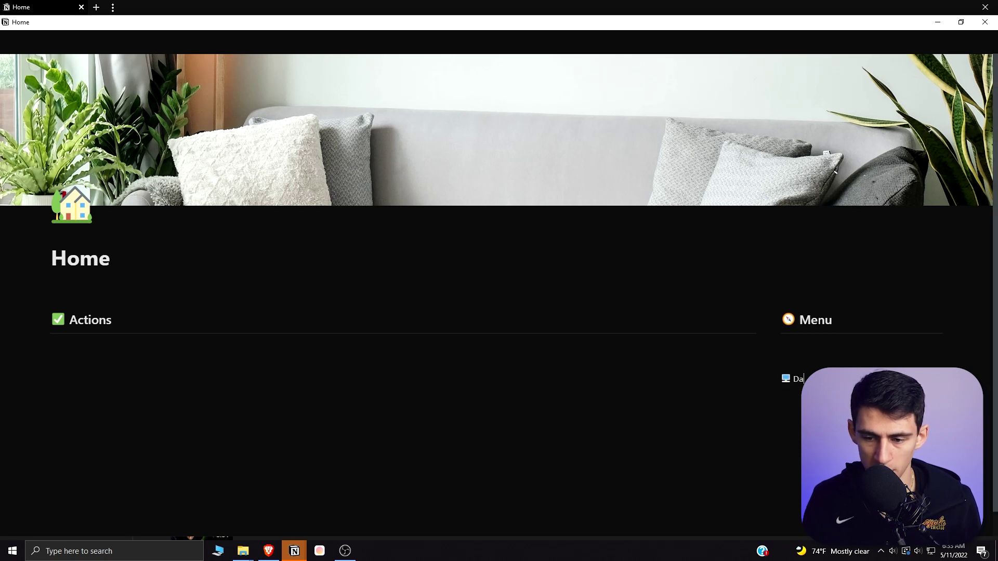
key(ctrl+shift+2)
text(/di)
key(Return)
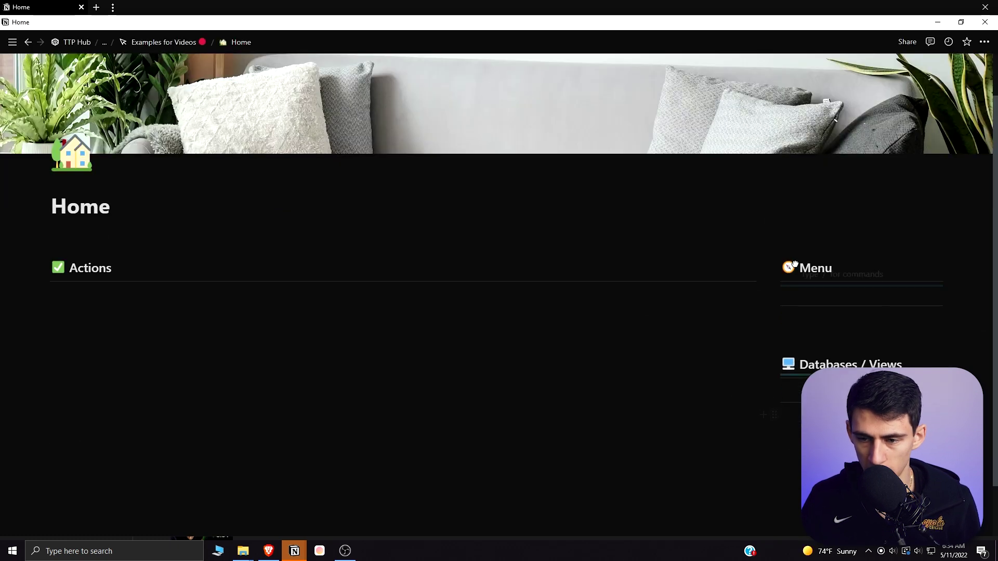
Insert a synced block above the Menu heading and move the Menu and Databases / Views sections into it
drag(795, 264, 796, 258)
click(808, 255)
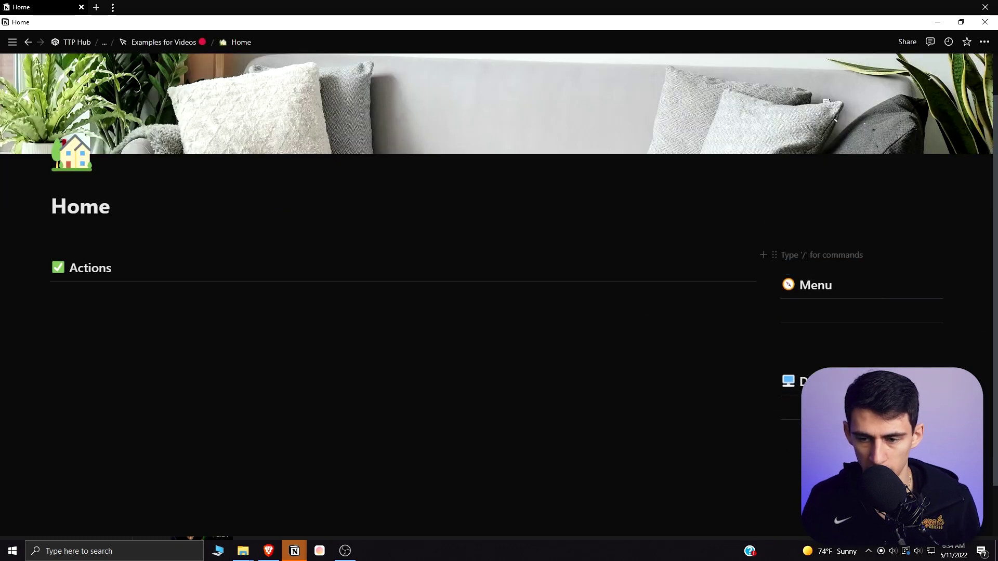
text(/sy)
key(Return)
drag(883, 395, 811, 232)
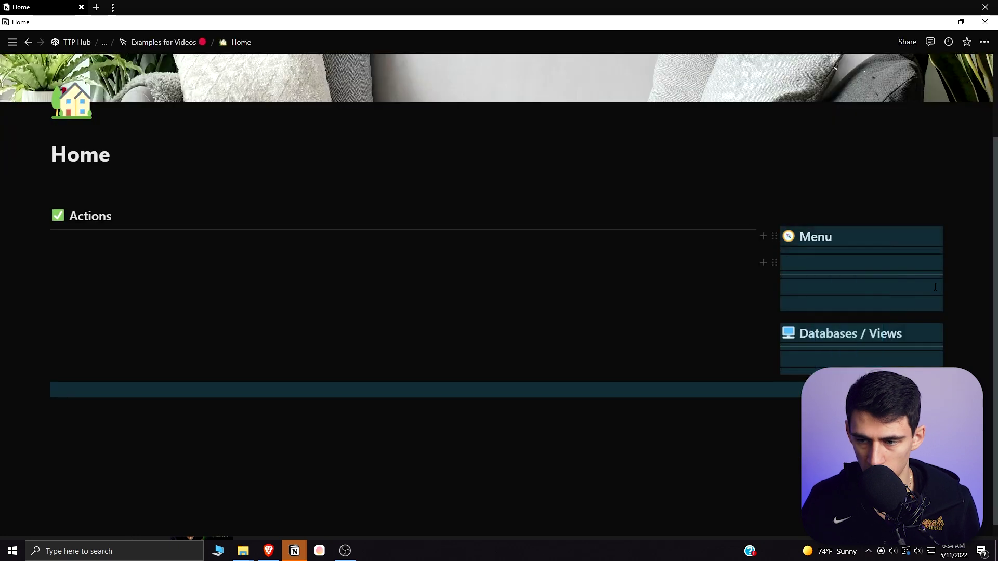
click(832, 262)
drag(968, 233, 830, 375)
drag(775, 234, 798, 206)
Insert a linked database view under the Actions divider, leaving its data source unselected
click(479, 269)
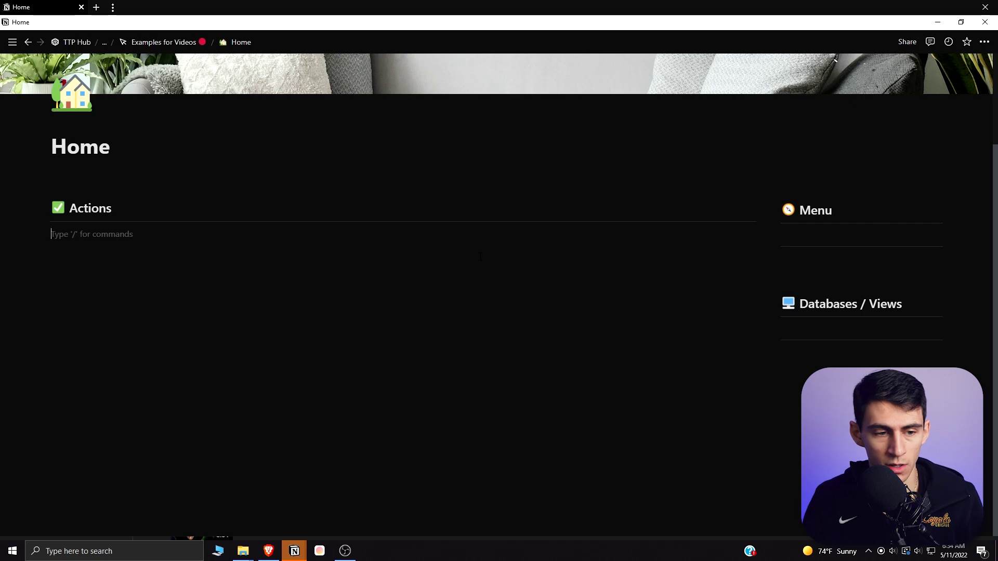
text(/linked)
key(Return)
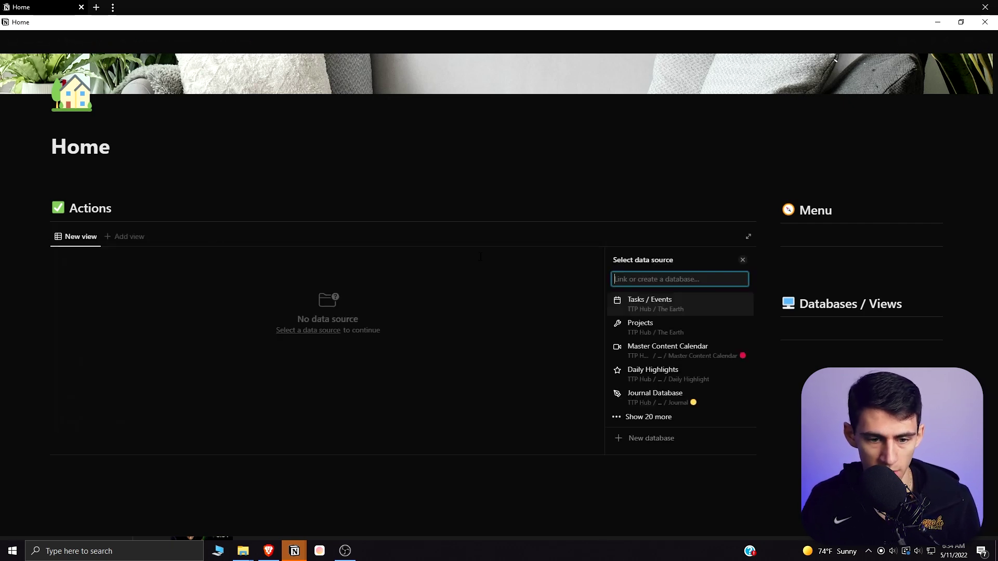
key(Escape)
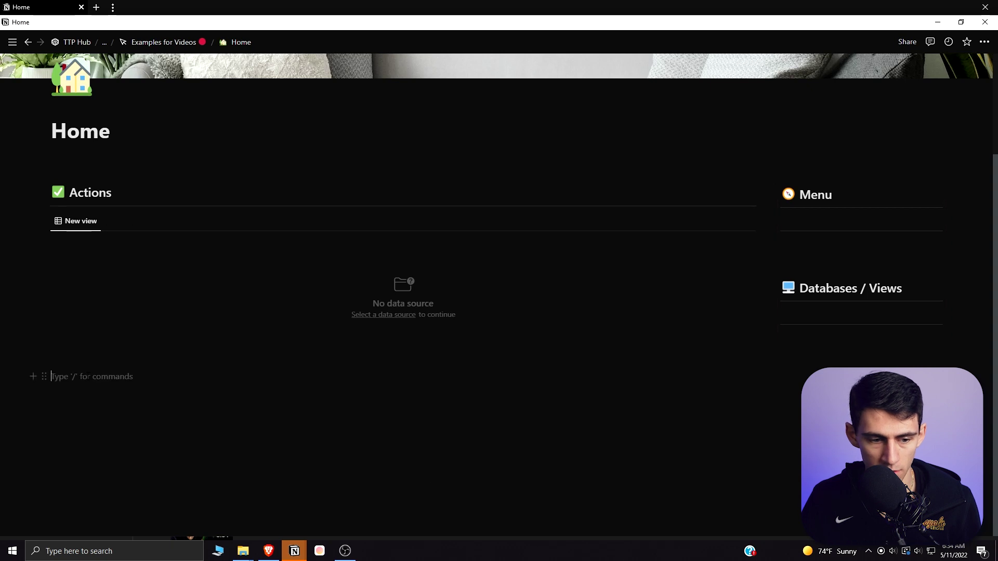
Add a divider below the linked database view in the Actions section
text(/div)
key(Return)
drag(88, 373, 164, 192)
click(403, 372)
click(91, 376)
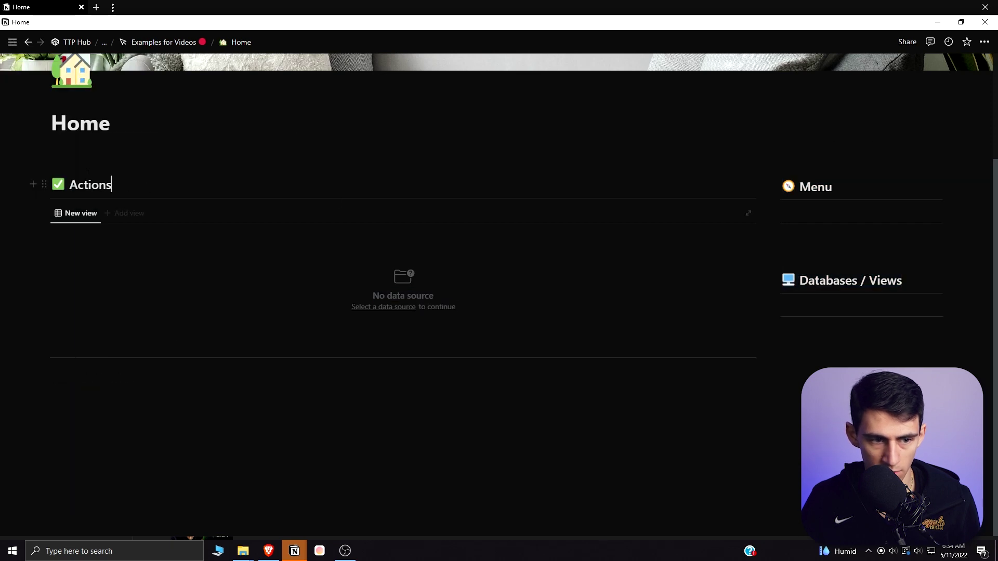
Duplicate the Actions heading and divider below the database view and relabel the copy with an alarm clock emoji and Habits / Routines
drag(87, 174, 76, 376)
key(ctrl+d)
scroll(76, 376, down, 1)
drag(44, 343, 77, 305)
triple_click(58, 318)
key(BackSpace)
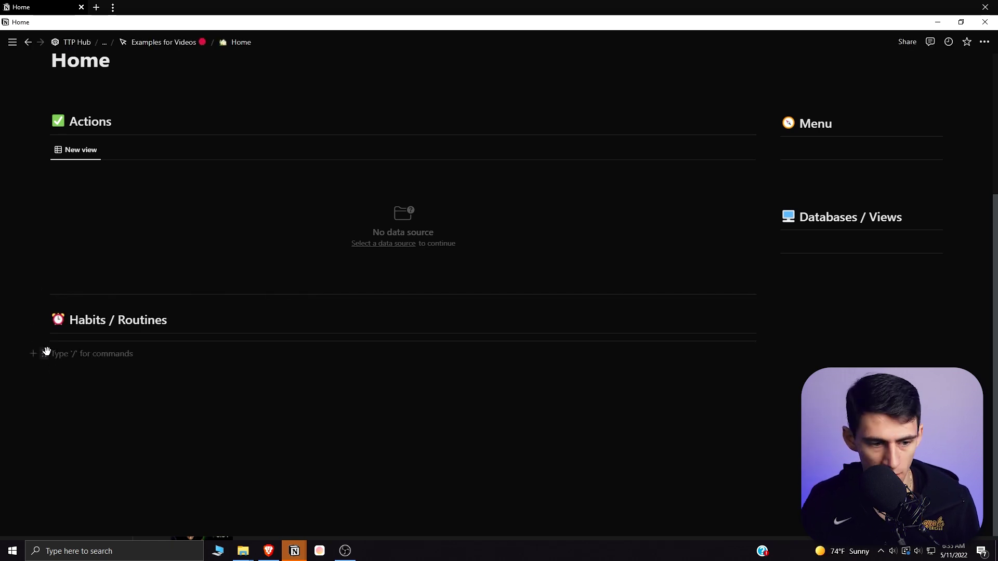
Duplicate the Actions database view and arrange copies below the Habits / Routines heading and below that section's closing divider
drag(46, 353, 55, 336)
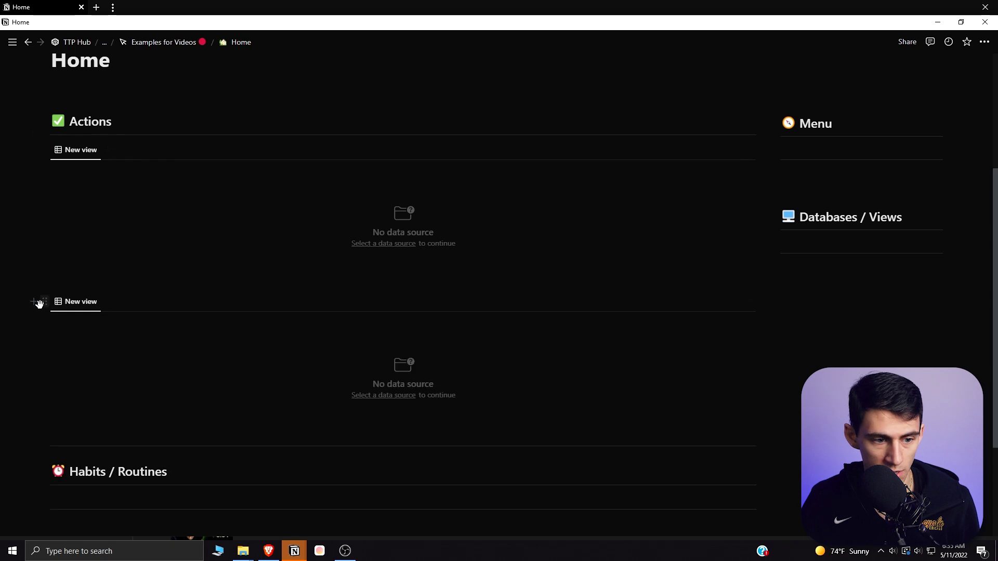
click(45, 302)
click(73, 241)
scroll(78, 441, down, 3)
drag(78, 441, 80, 485)
drag(47, 143, 172, 427)
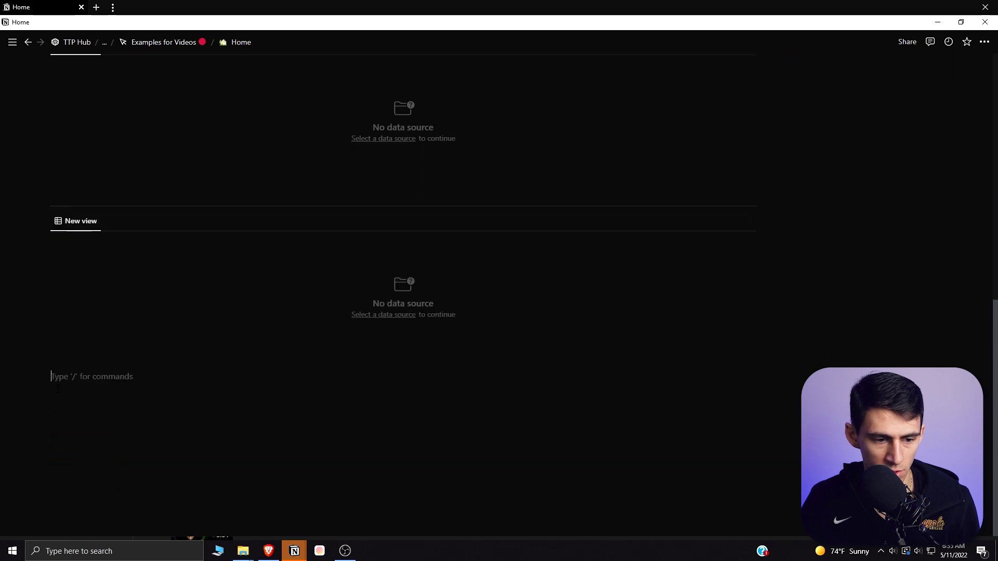
Add a placeholder text line with two lines nested under it at the end of the page and turn it into a subpage
drag(46, 376, 101, 447)
click(44, 447)
mouse_move(131, 397)
click(171, 341)
Arrange the two placeholder lines inside the subpage side by side as two columns
key(Return)
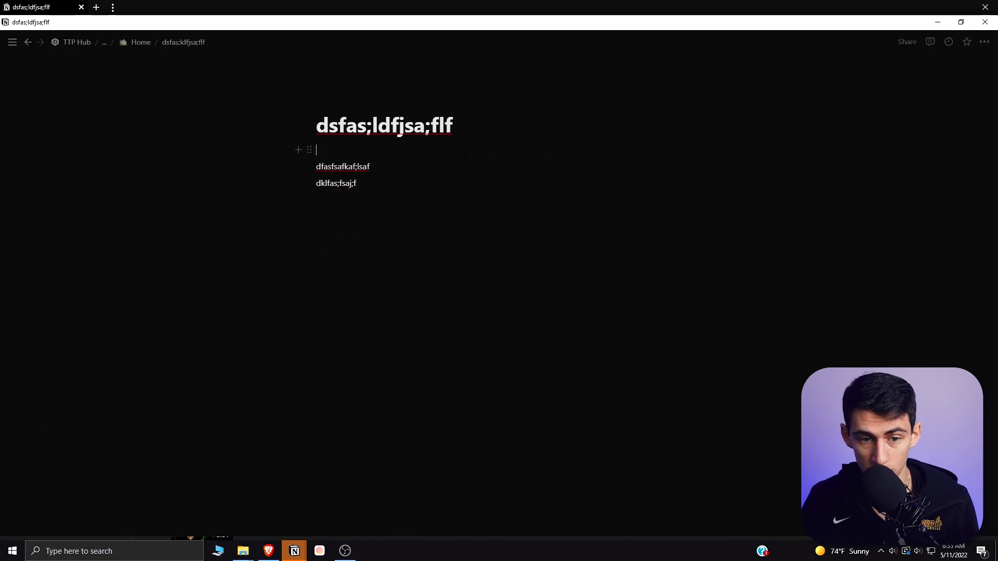
key(BackSpace)
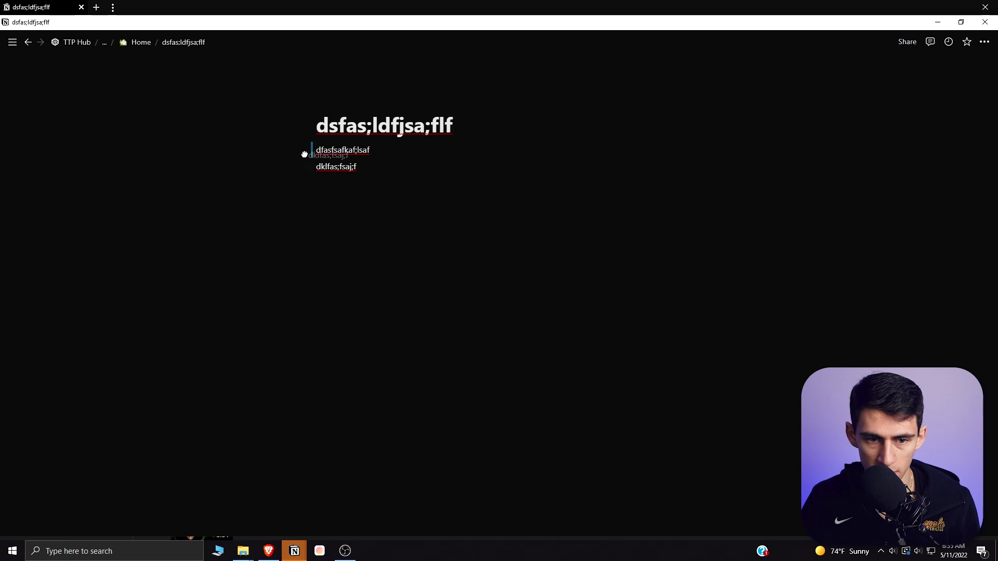
drag(304, 155, 305, 155)
Turn the placeholder subpage under Habits / Routines back into text on the Home page and delete its title line, keeping the nested columns
click(139, 42)
scroll(398, 335, down, 8)
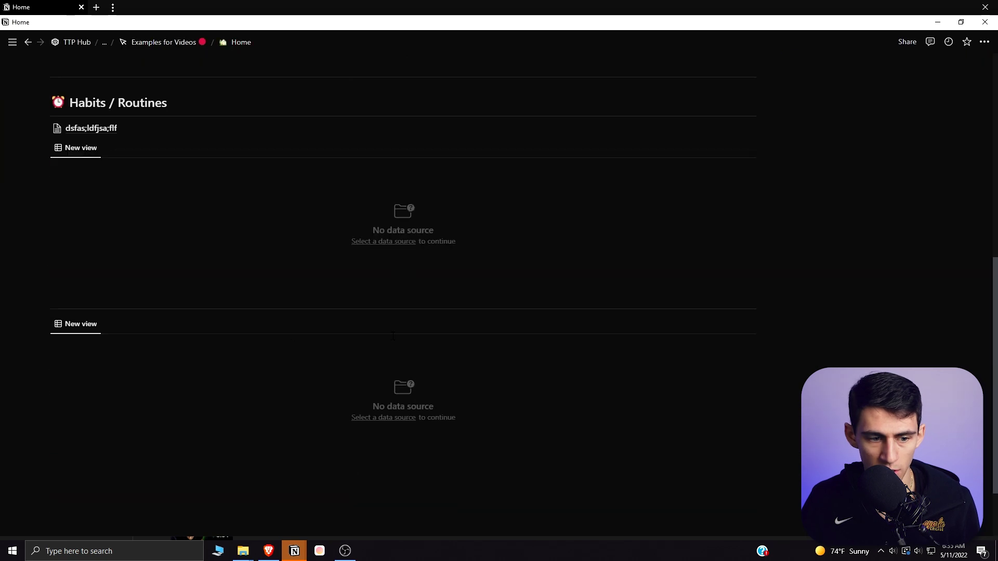
scroll(398, 335, up, 2)
right_click(100, 238)
mouse_move(163, 303)
click(294, 188)
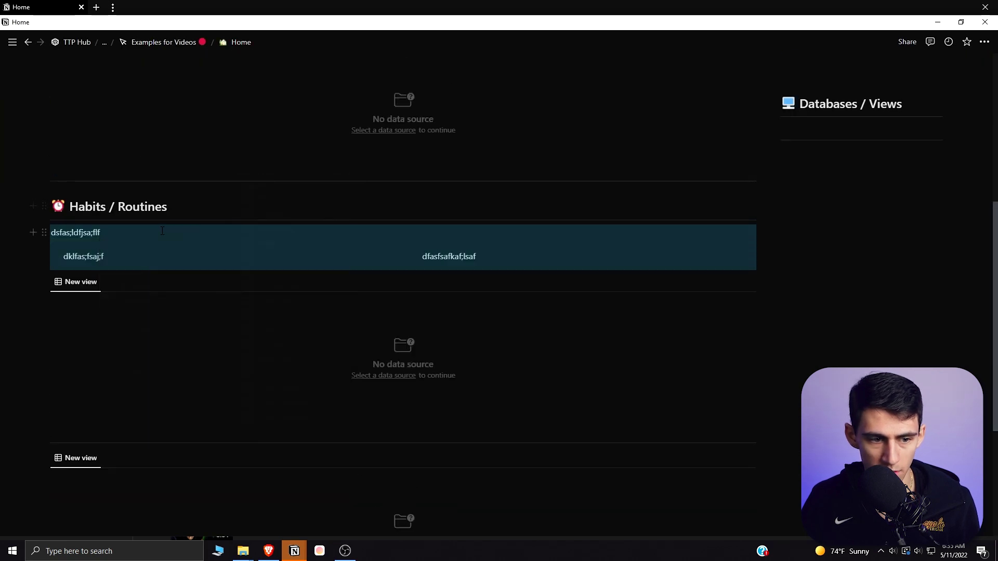
key(BackSpace)
Move one database view into each Habits / Routines column and delete the placeholder text
drag(53, 250, 53, 251)
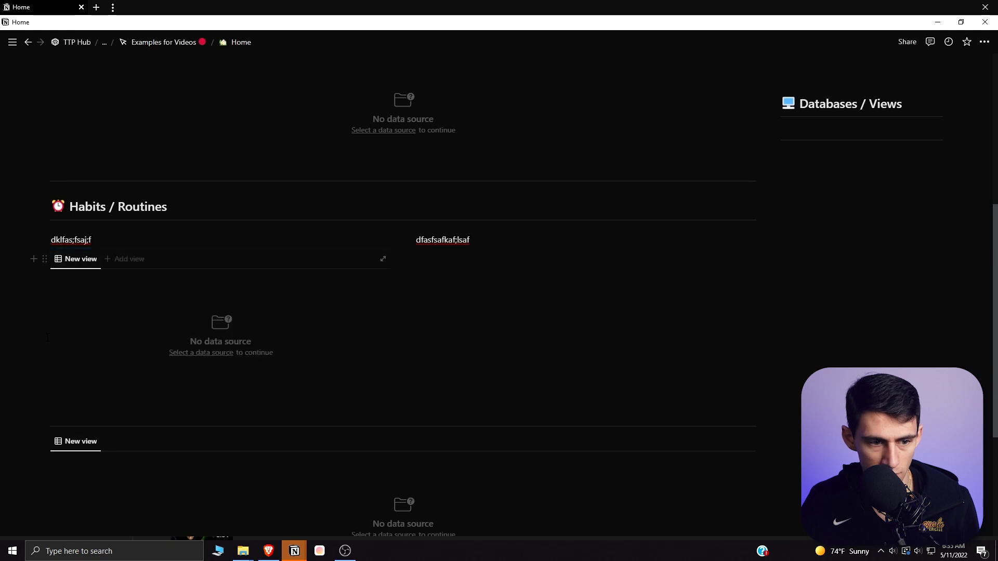
drag(213, 373, 447, 245)
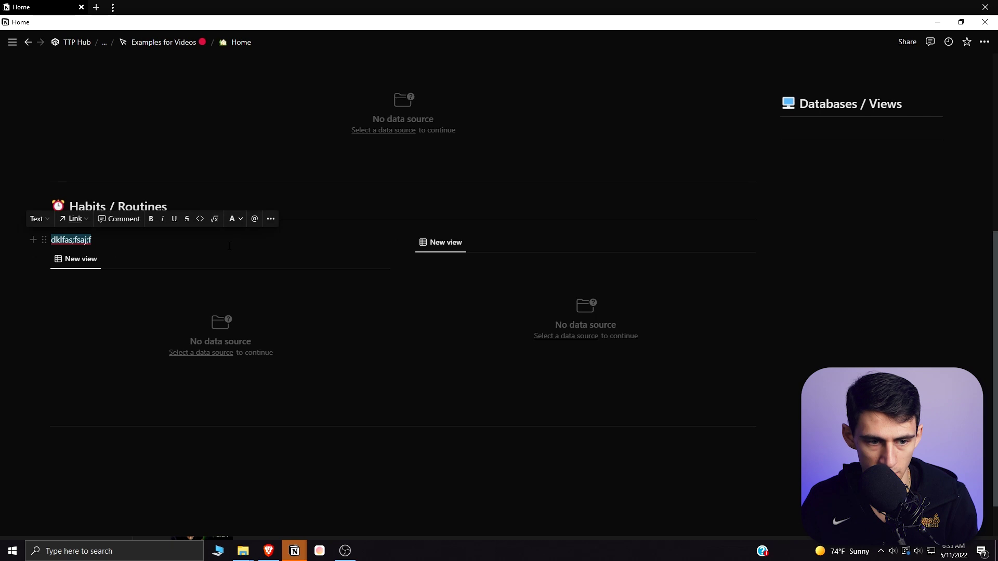
key(BackSpace)
Add a subpage titled Views with an eye emoji icon under the Databases / Views heading
scroll(230, 246, up, 3)
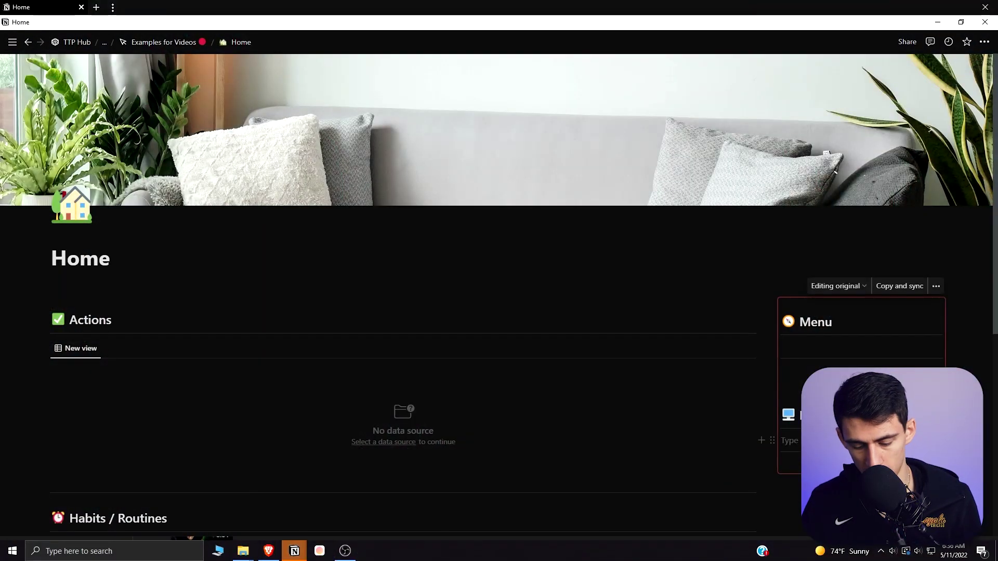
text(/page)
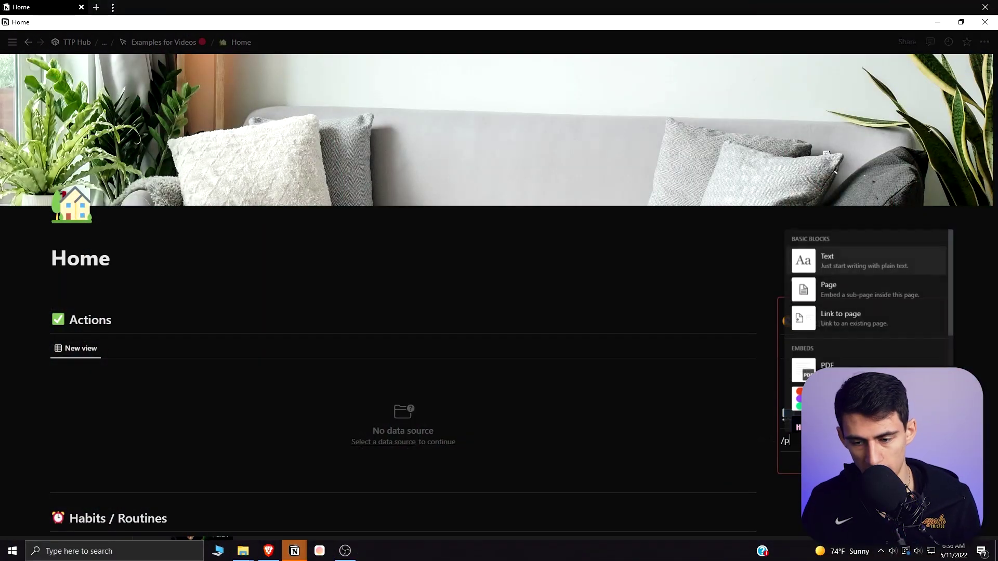
key(Return)
click(344, 128)
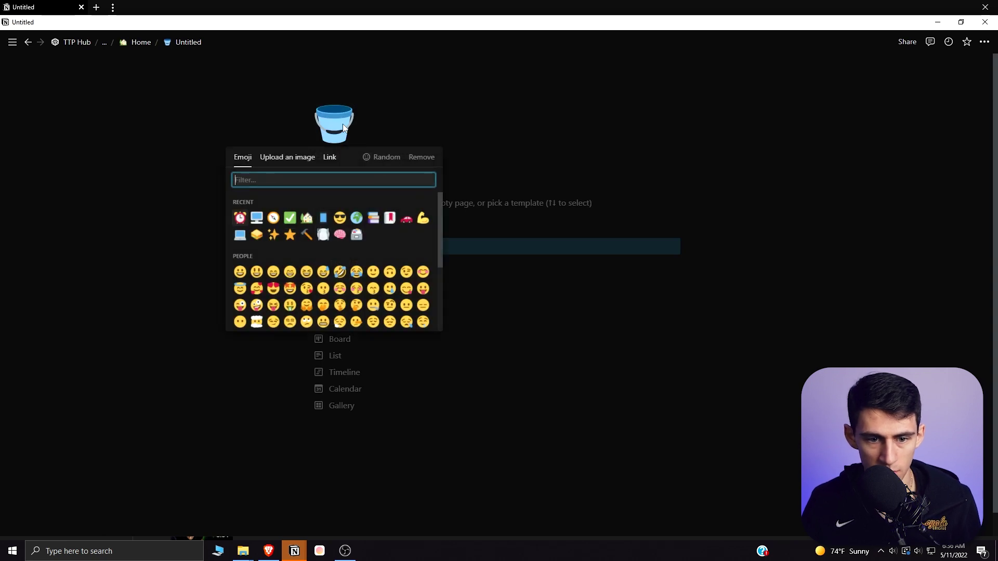
click(396, 155)
click(396, 176)
text(V)
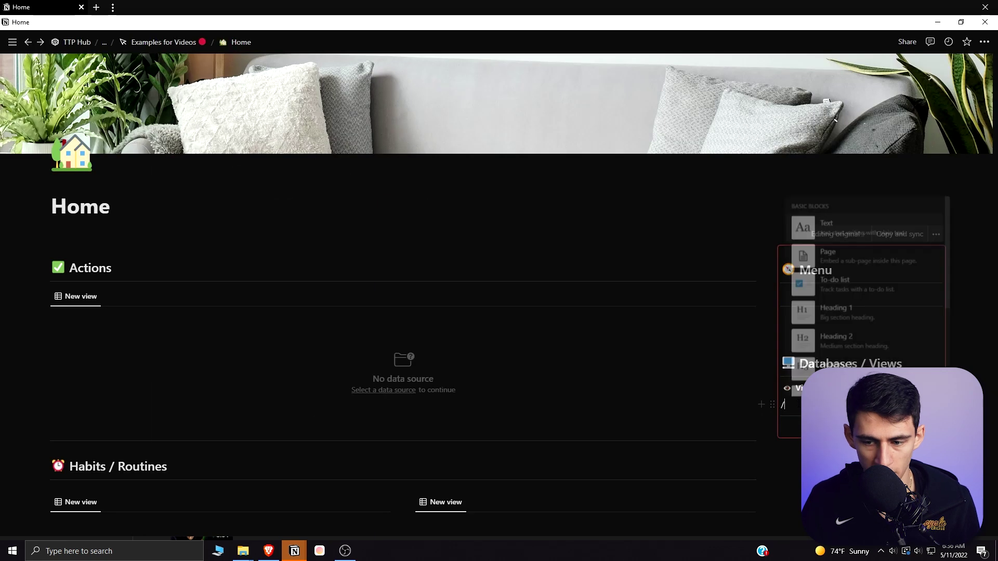
Add a second subpage titled Database with a wrench emoji icon below Views
text(page)
key(Return)
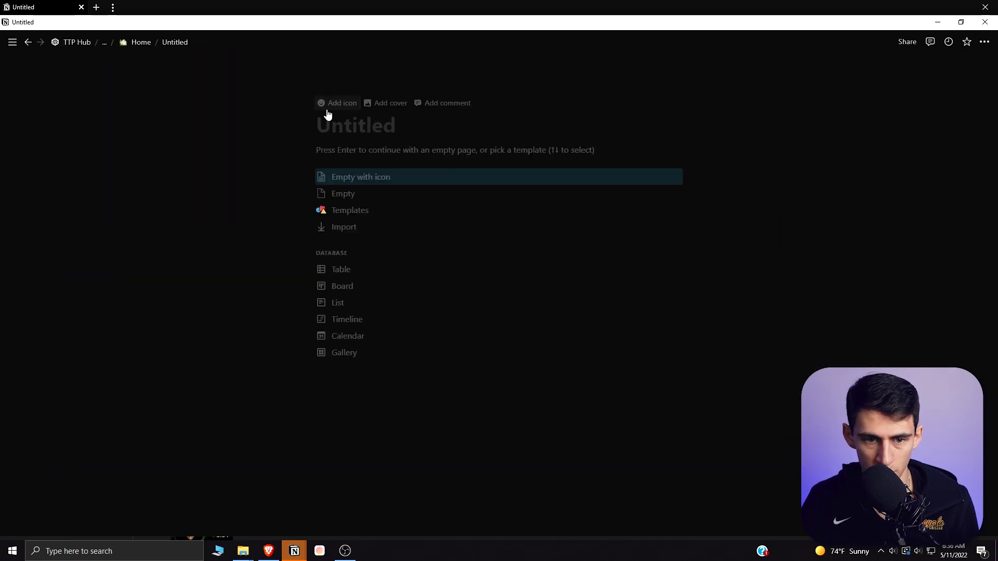
click(328, 125)
key(BackSpace)
key(BackSpace)
key(BackSpace)
key(BackSpace)
key(BackSpace)
key(BackSpace)
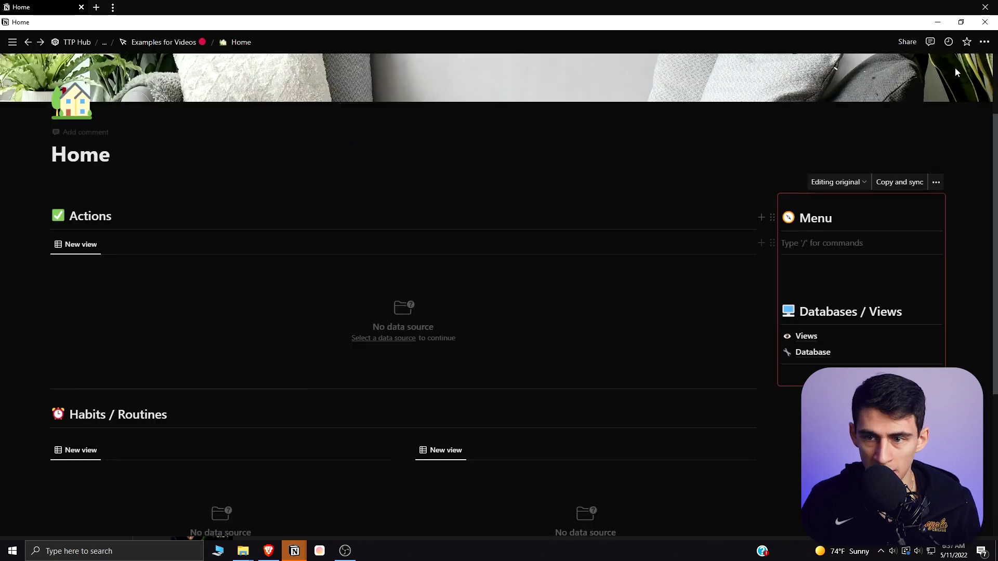
Copy the Home page's link and add it as a page link under the Menu heading
click(985, 42)
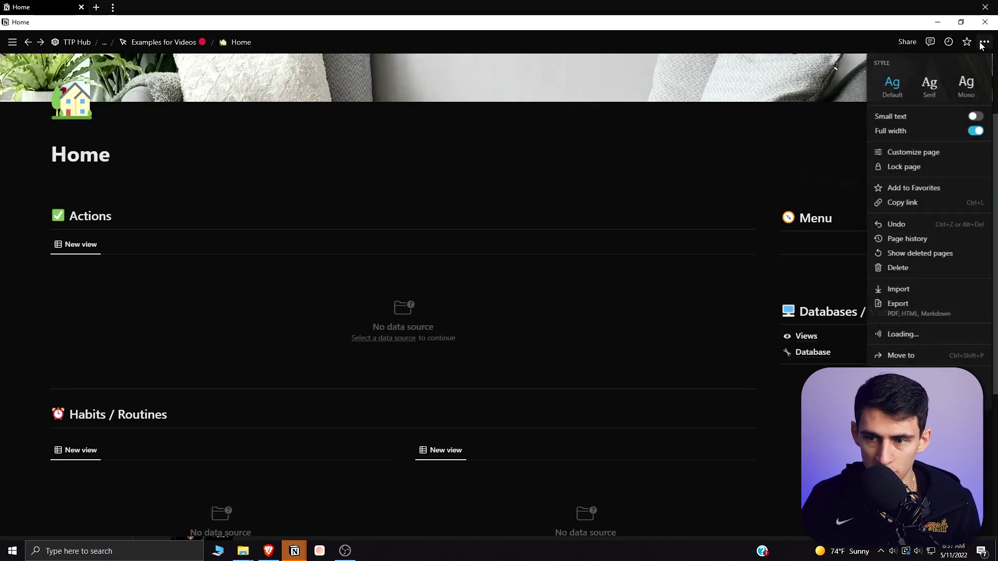
click(894, 202)
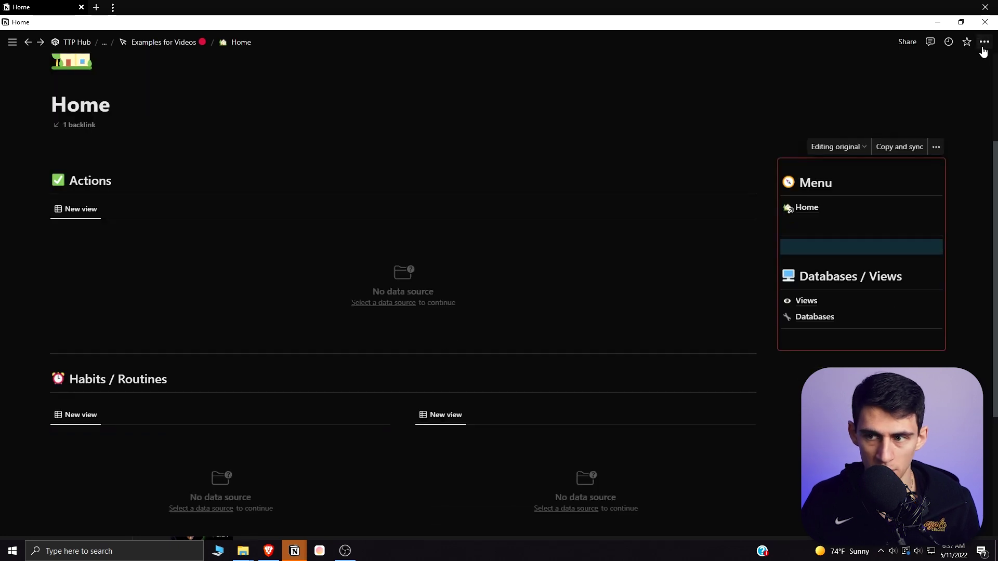
click(984, 46)
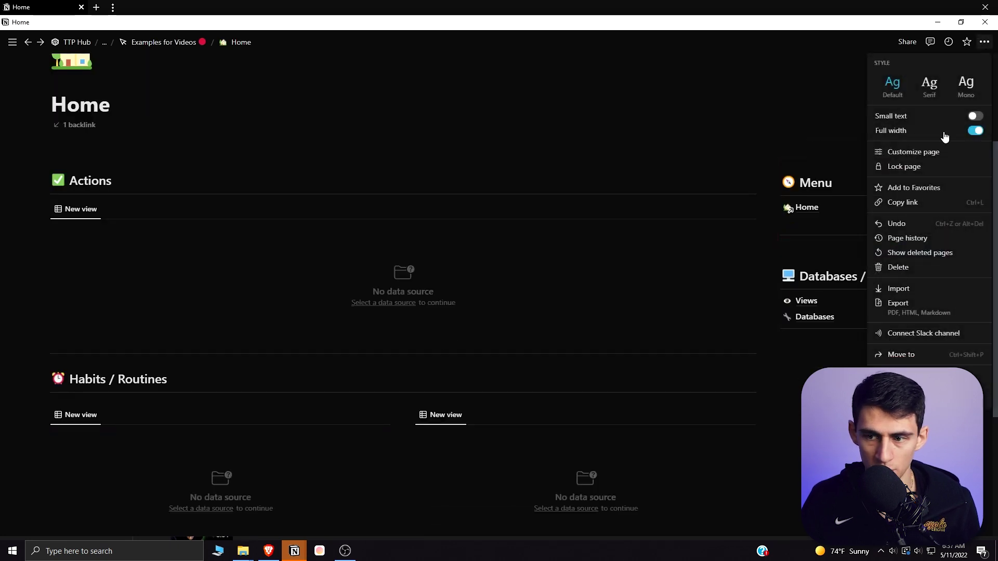
Duplicate the Home page in Examples for Videos and move the copy into Home's Views subpage
click(192, 42)
scroll(436, 258, down, 10)
right_click(173, 374)
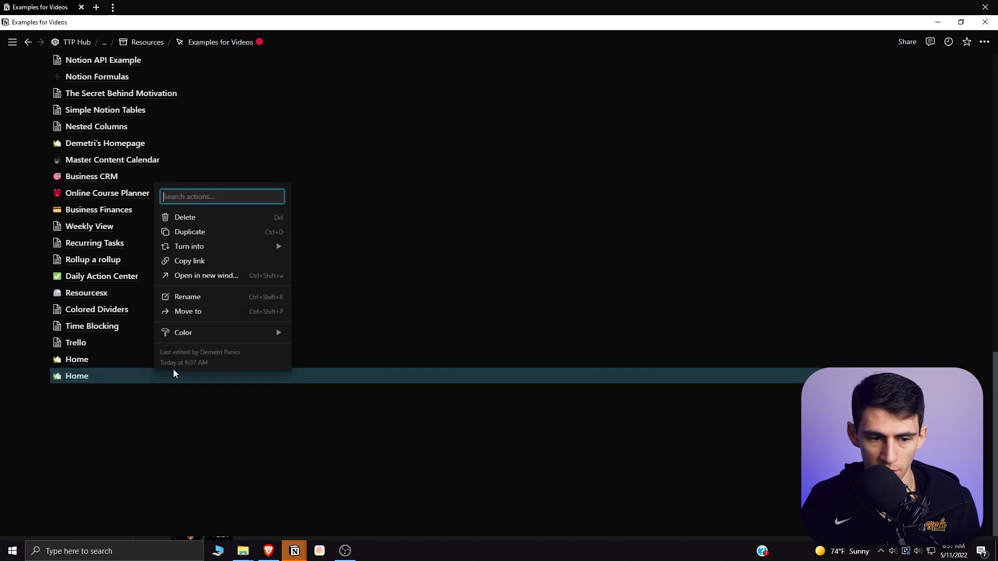
click(190, 233)
drag(78, 392, 88, 380)
click(88, 379)
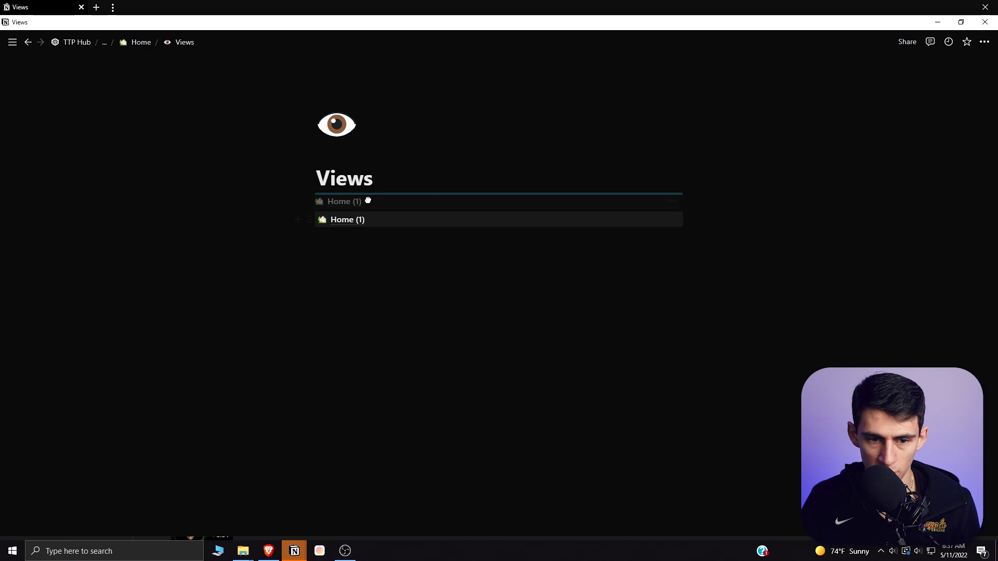
Open the duplicated Home page in Views and rename it Work
click(381, 205)
triple_click(156, 259)
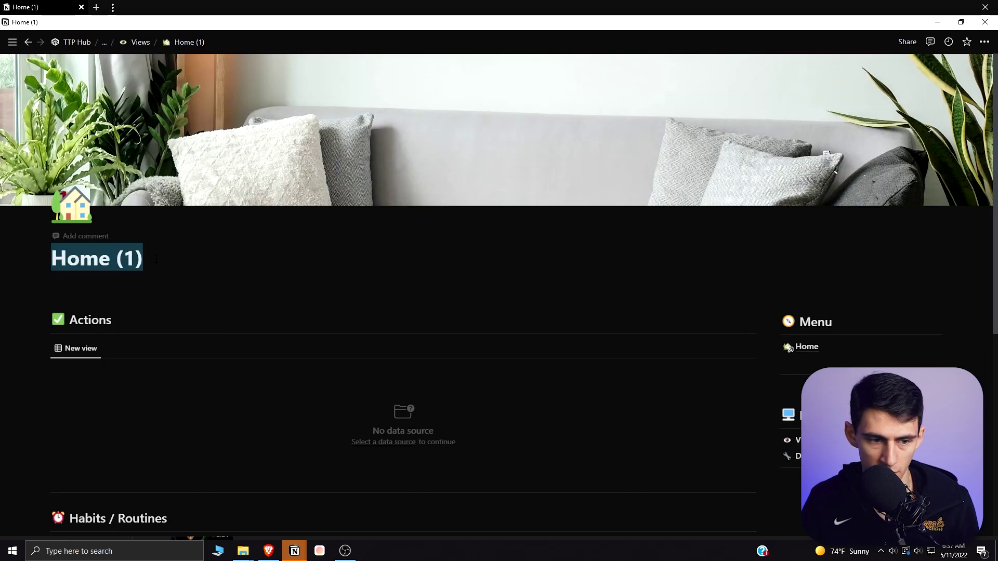
text(Work)
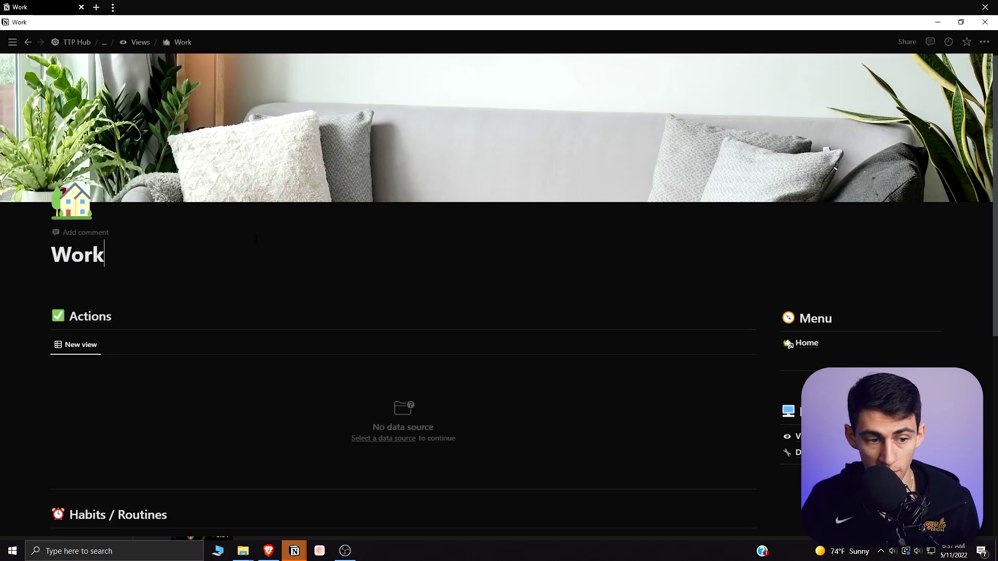
Copy the Work page's link and add it as a page link below Home in the synced Menu section
scroll(572, 156, down, 1)
click(985, 42)
click(900, 202)
key(ctrl+v)
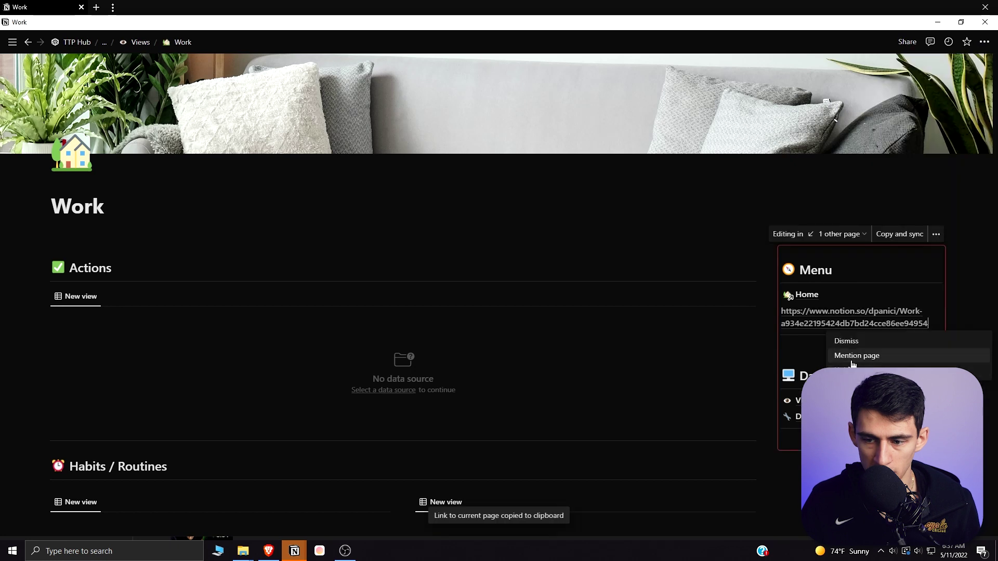
click(854, 357)
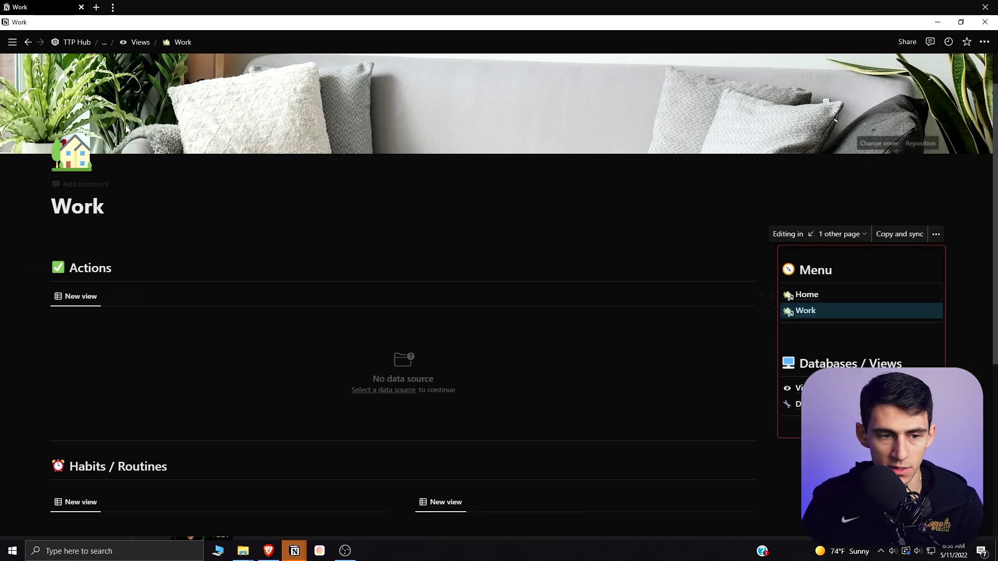
Change the Work page's icon to an office building emoji and its cover to an office interior photo
click(73, 155)
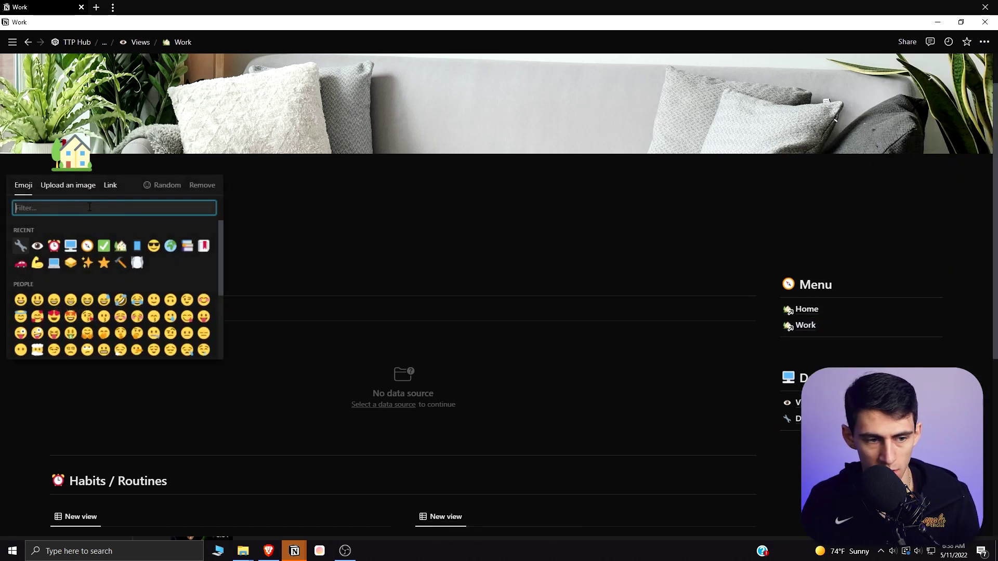
text(office)
click(20, 237)
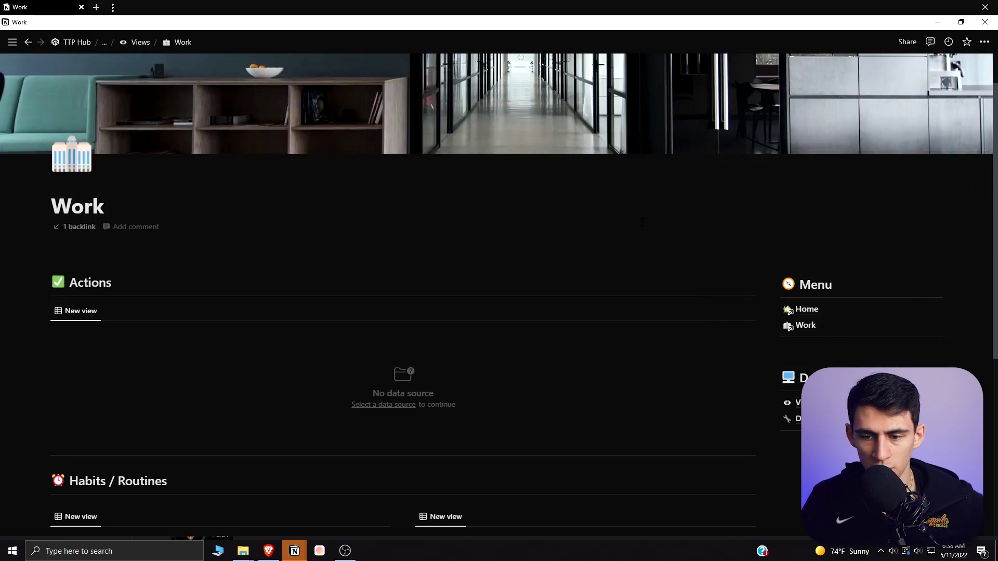
Review the Work page's Actions, Habits / Routines and synced Menu layout
scroll(642, 227, down, 2)
scroll(635, 243, down, 1)
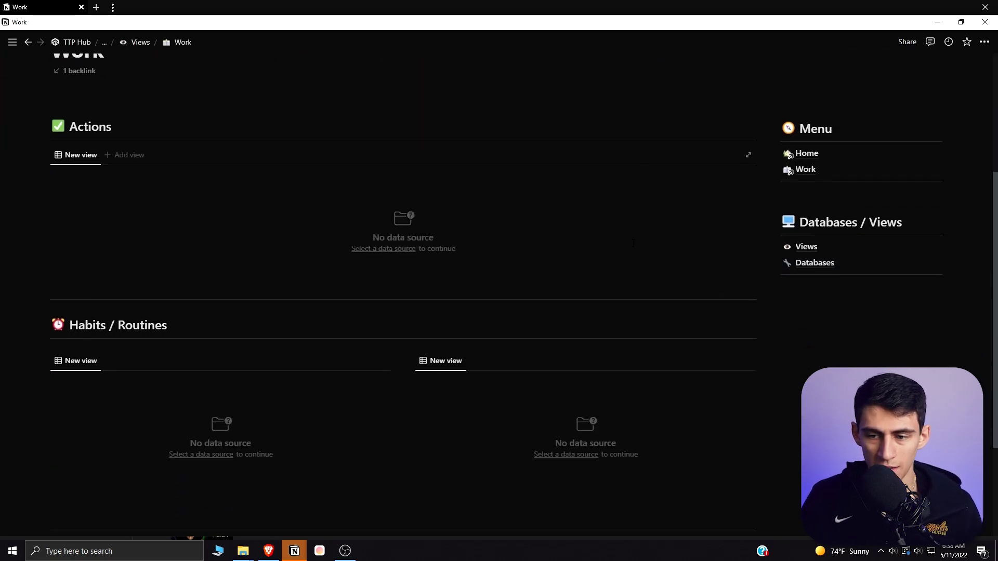
scroll(572, 286, up, 4)
scroll(510, 328, down, 2)
scroll(510, 327, down, 2)
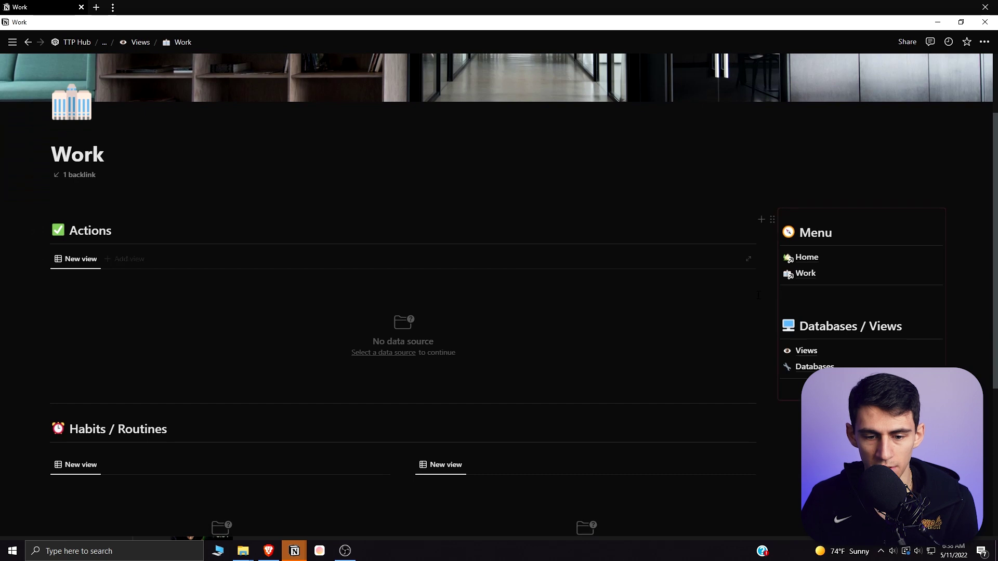
scroll(312, 182, down, 2)
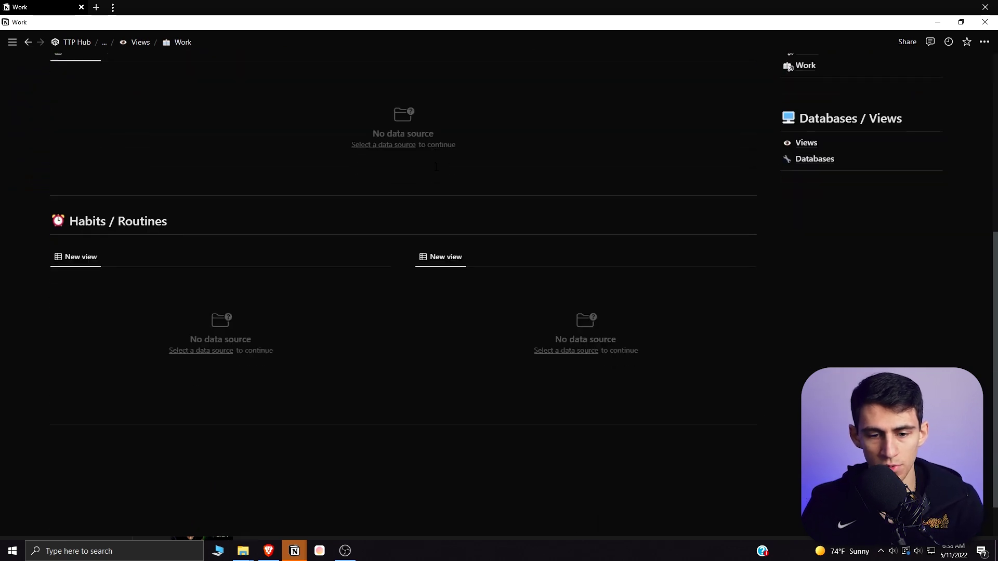
scroll(490, 214, up, 3)
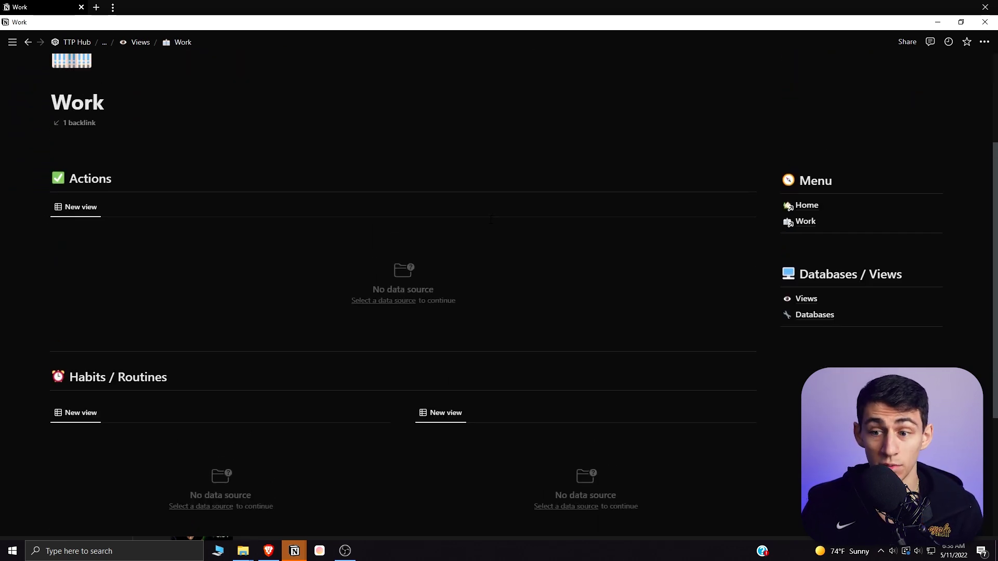
scroll(472, 203, down, 2)
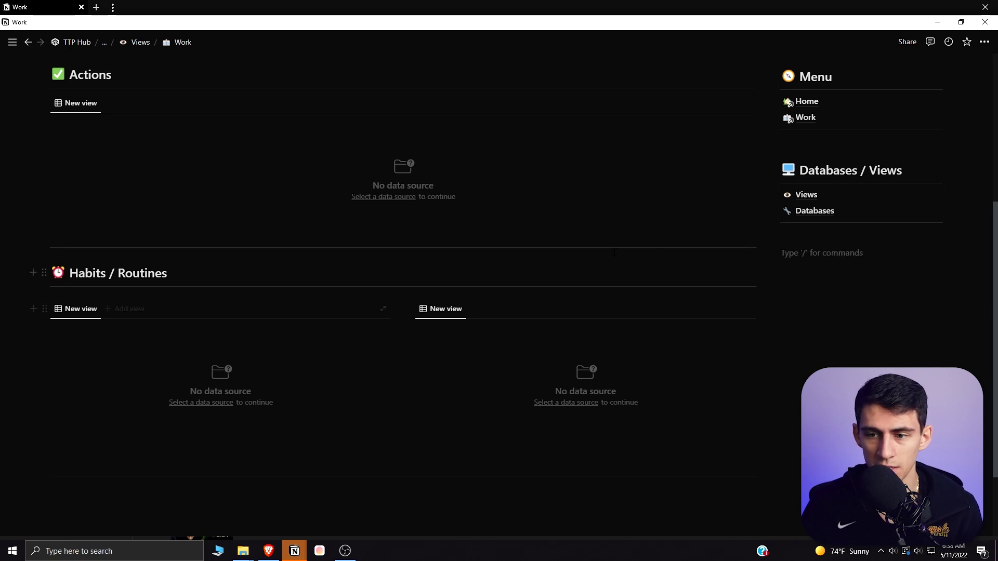
Add a Bookmarks heading with a bookmark emoji and dividers between the Menu and Databases / Views sections of the synced block
click(800, 151)
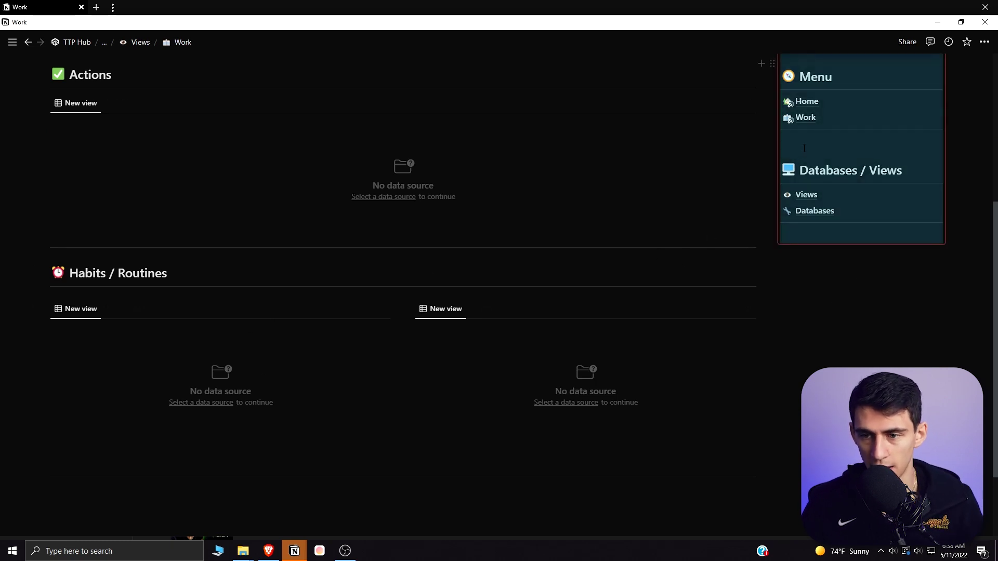
click(804, 148)
key(Return)
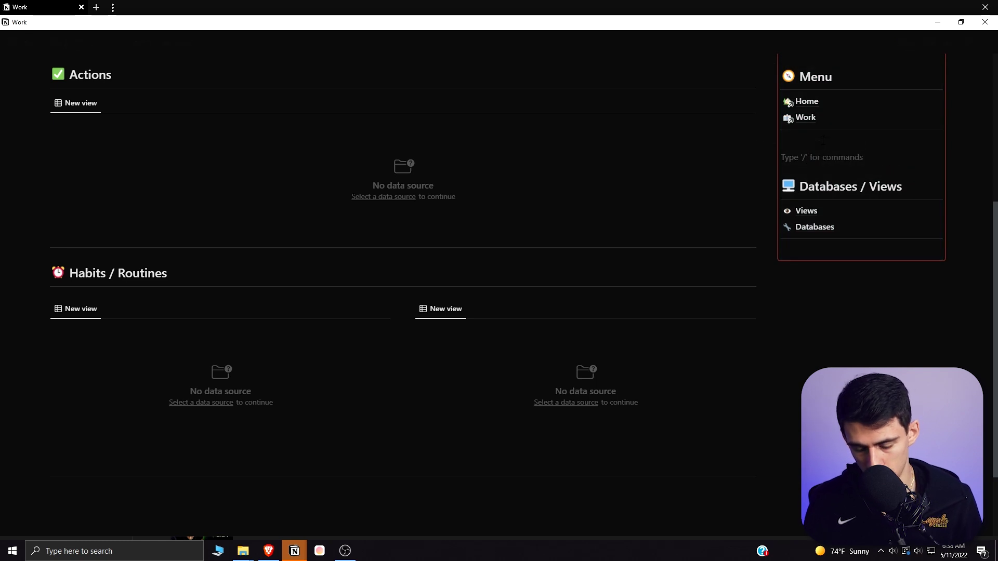
text(:bookma)
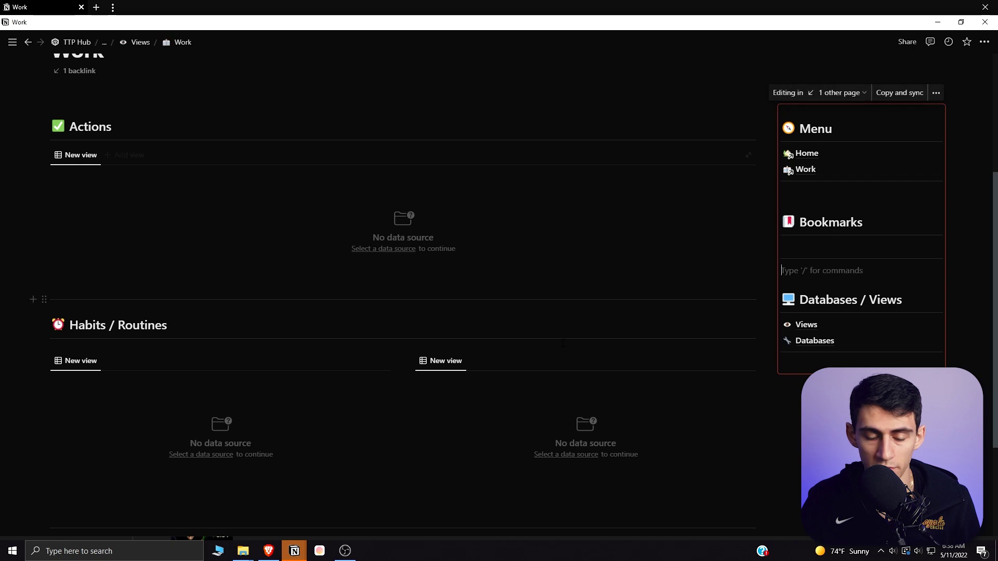
Copy the YouTube Studio channel dashboard's address from the Brave browser and add it under Bookmarks in Notion as a link titled YouTube Studio
click(267, 550)
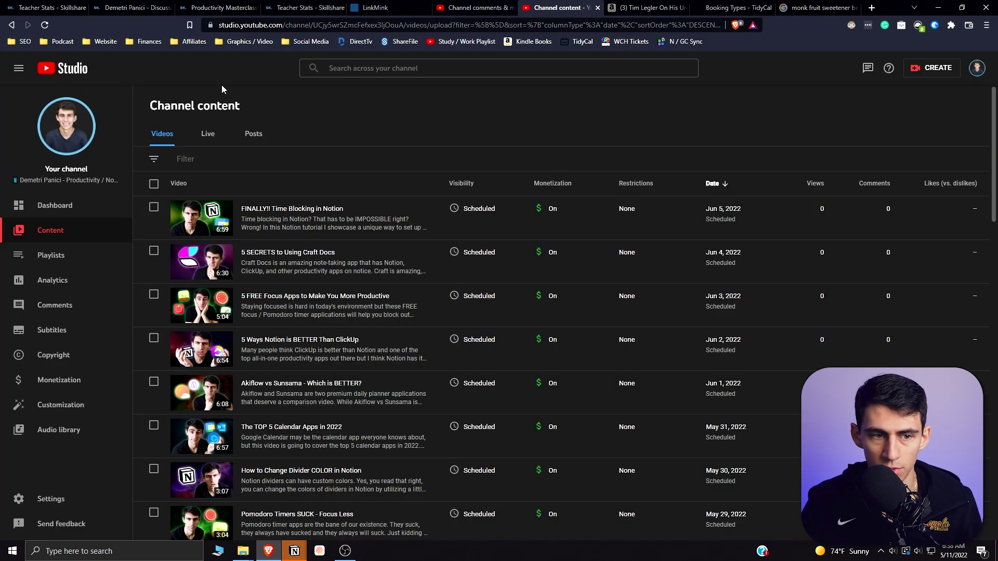
click(77, 207)
click(520, 25)
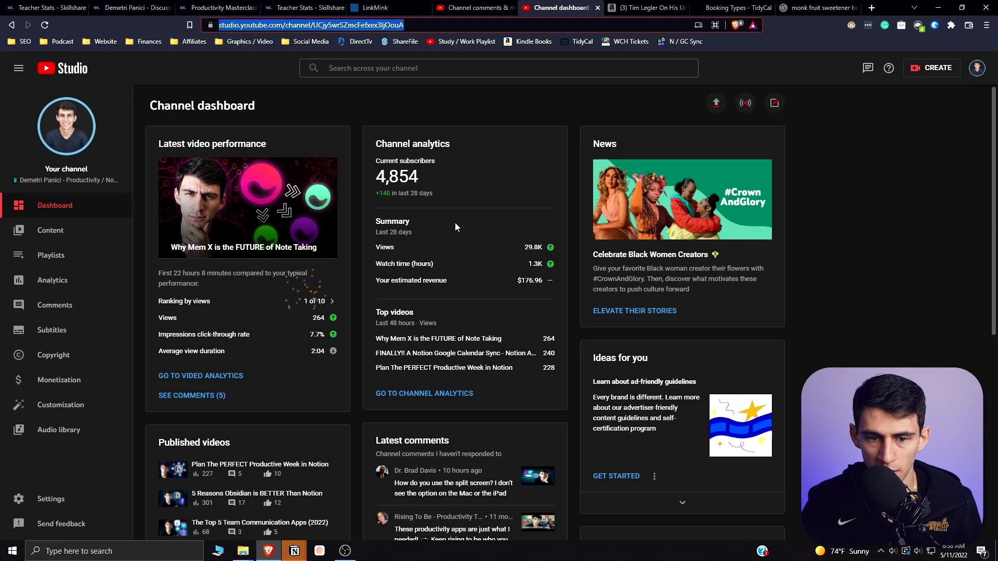
key(alt+Tab)
text(YouTube Studio)
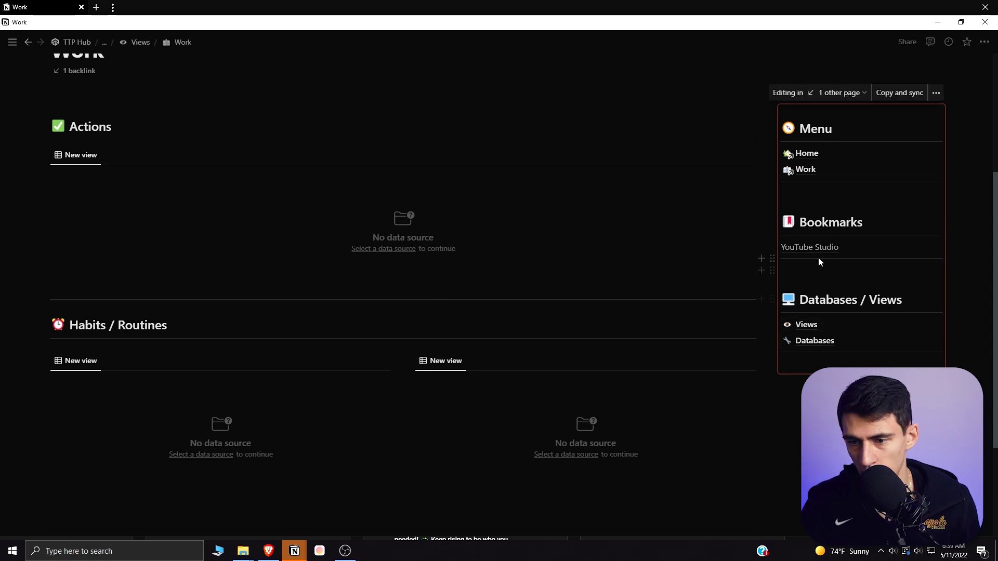
Open the Home page and review its Actions and Habits / Routines sections and the synced Menu and Bookmarks column
click(807, 154)
scroll(825, 167, down, 5)
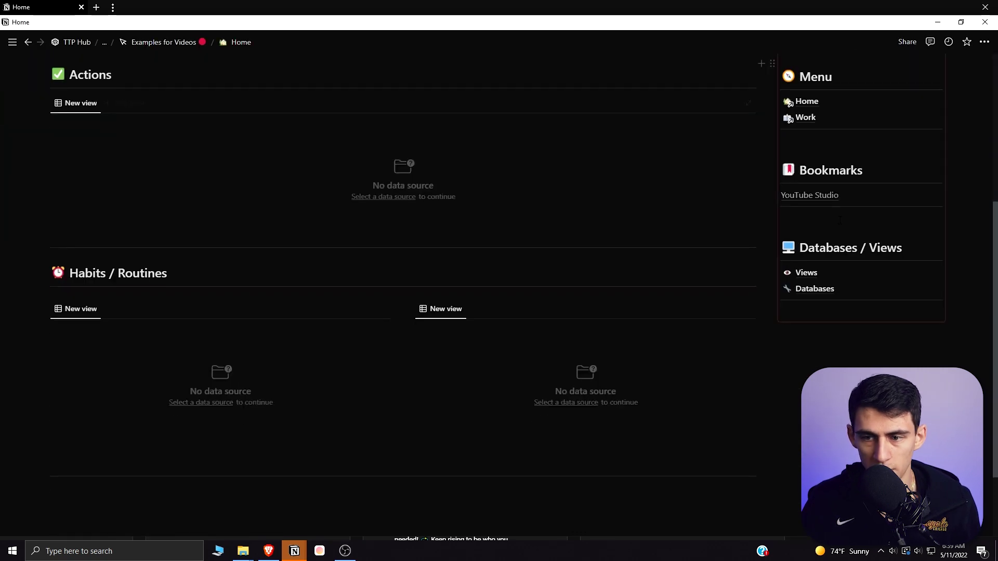
scroll(840, 220, up, 5)
scroll(836, 120, down, 1)
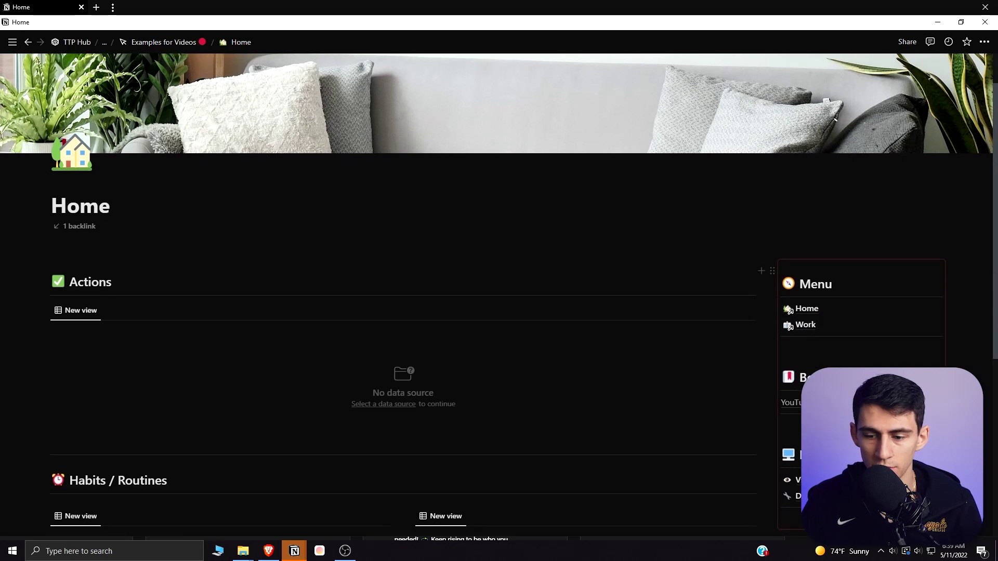
scroll(836, 120, down, 1)
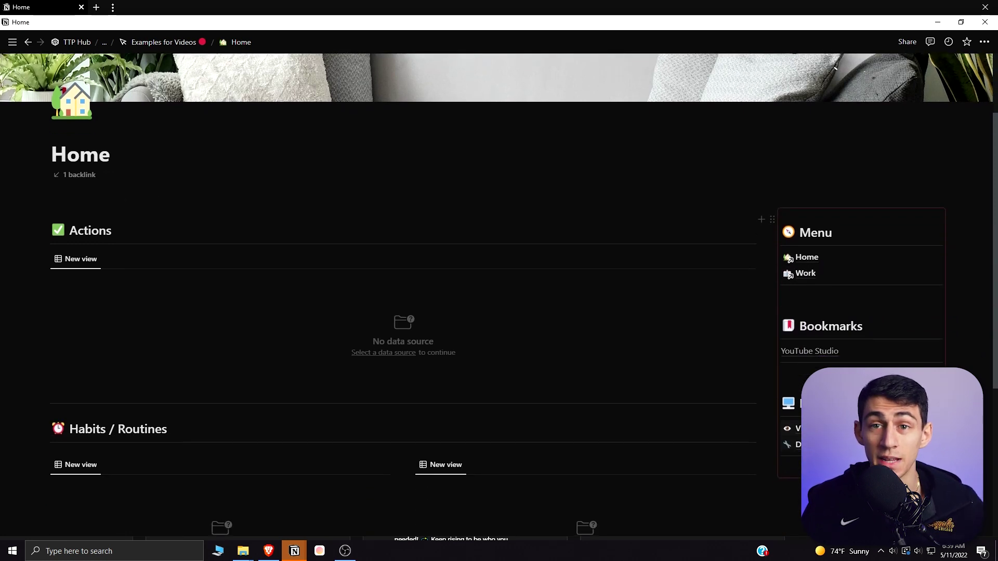
scroll(836, 68, down, 1)
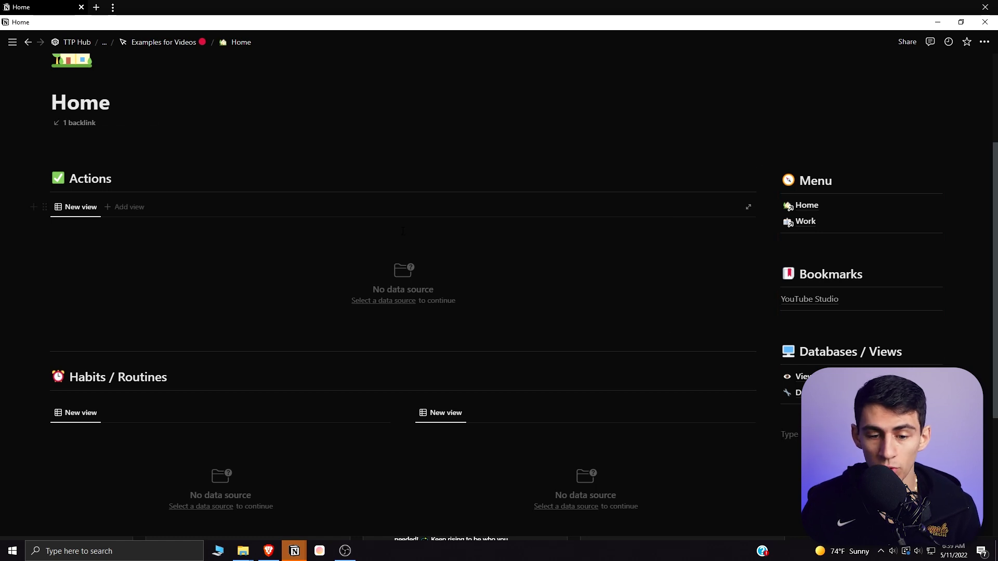
scroll(404, 232, down, 1)
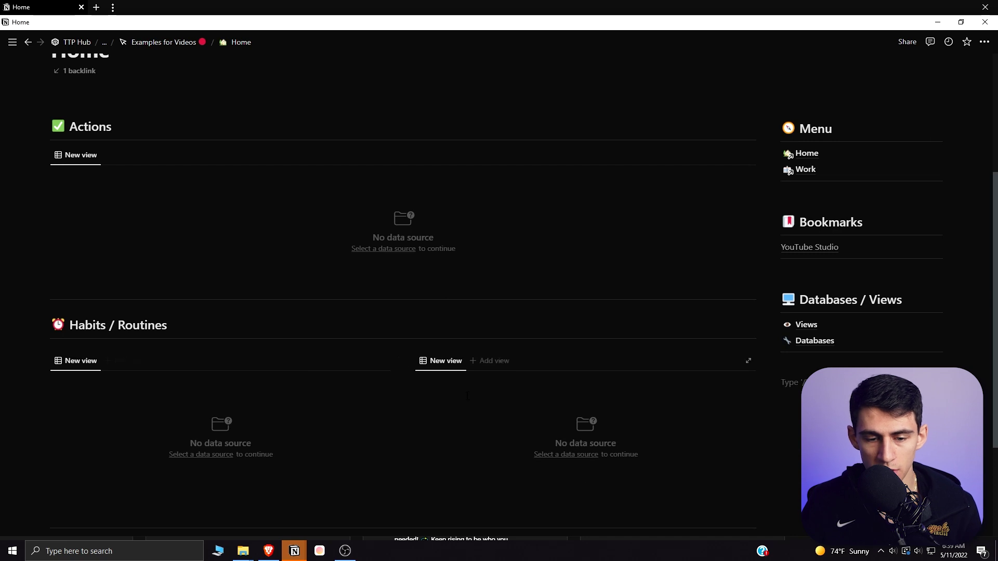
scroll(497, 211, up, 2)
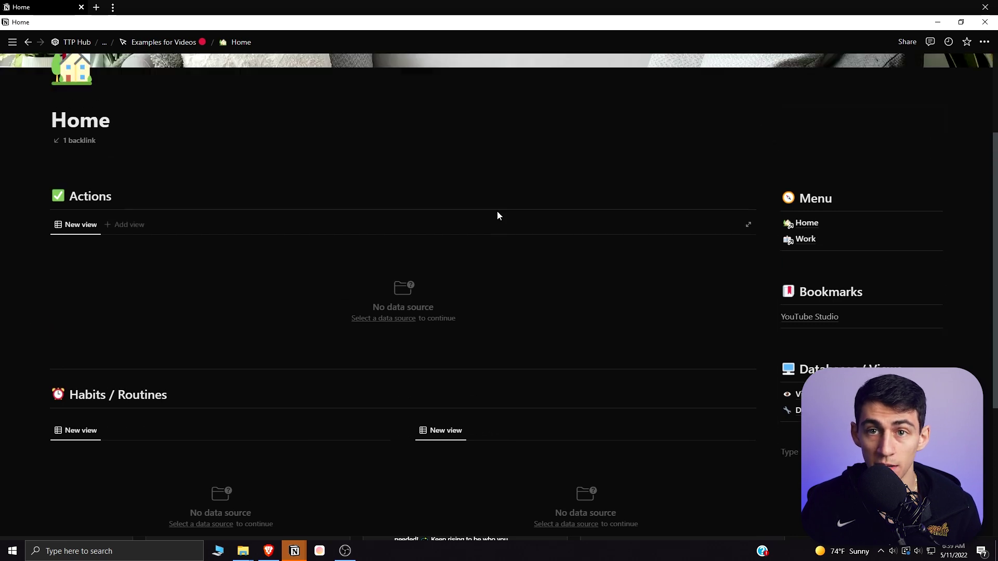
scroll(509, 208, down, 2)
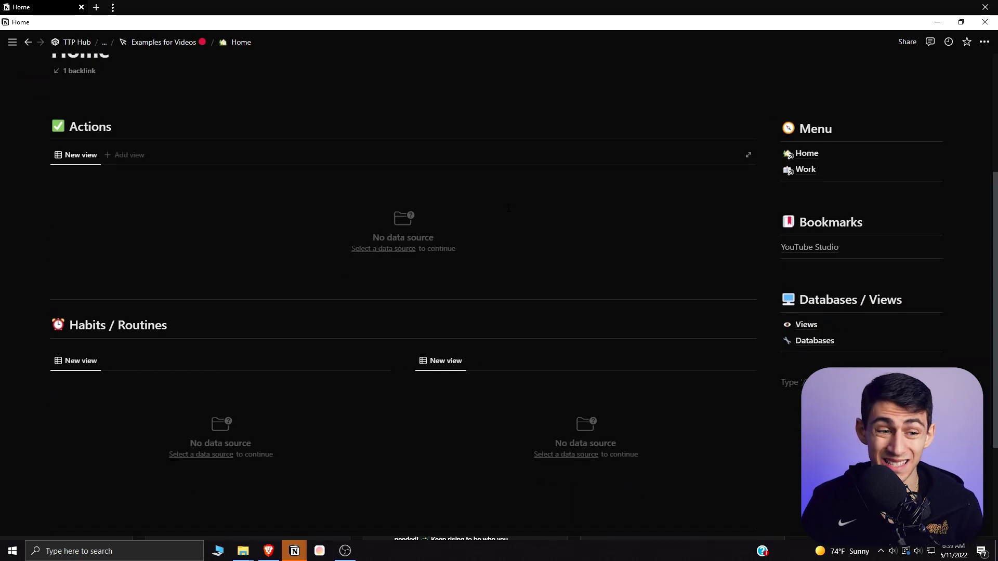
Remove the empty line between the Home page's title and its Actions section
scroll(509, 208, up, 4)
scroll(364, 194, down, 2)
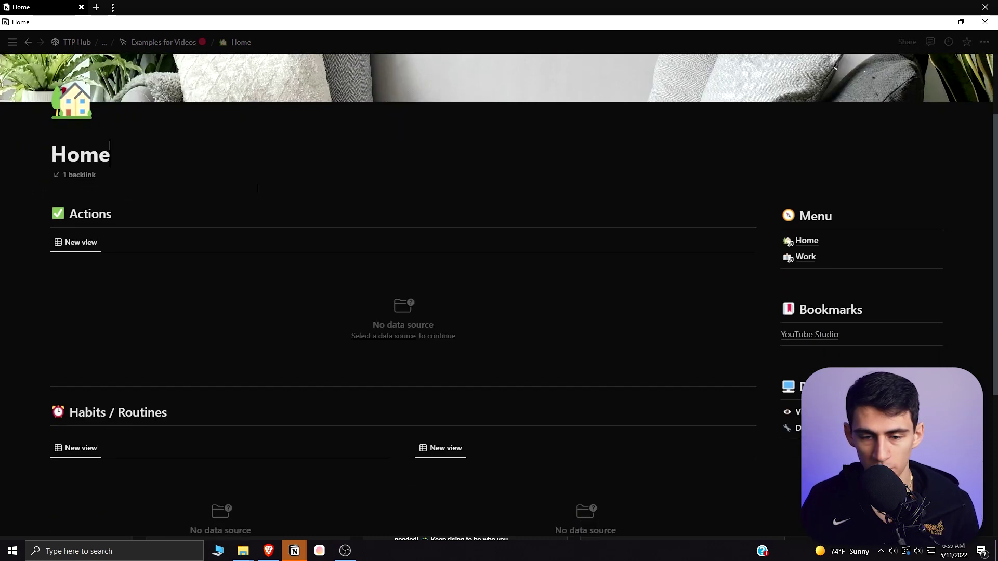
scroll(257, 189, up, 1)
Open the Work page and remove the empty line between its title and the Actions section
click(842, 310)
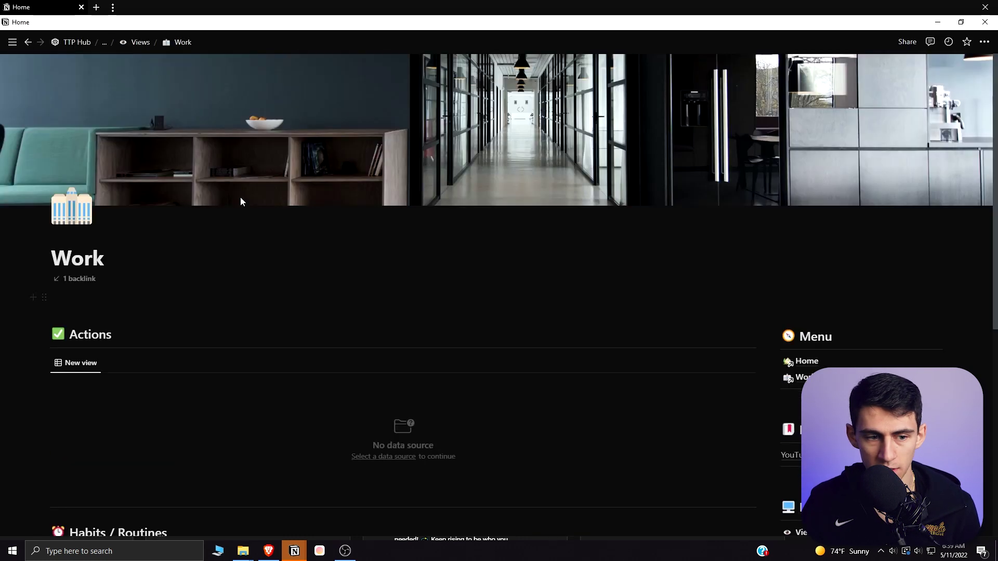
scroll(261, 206, down, 2)
click(118, 191)
key(BackSpace)
scroll(832, 238, down, 1)
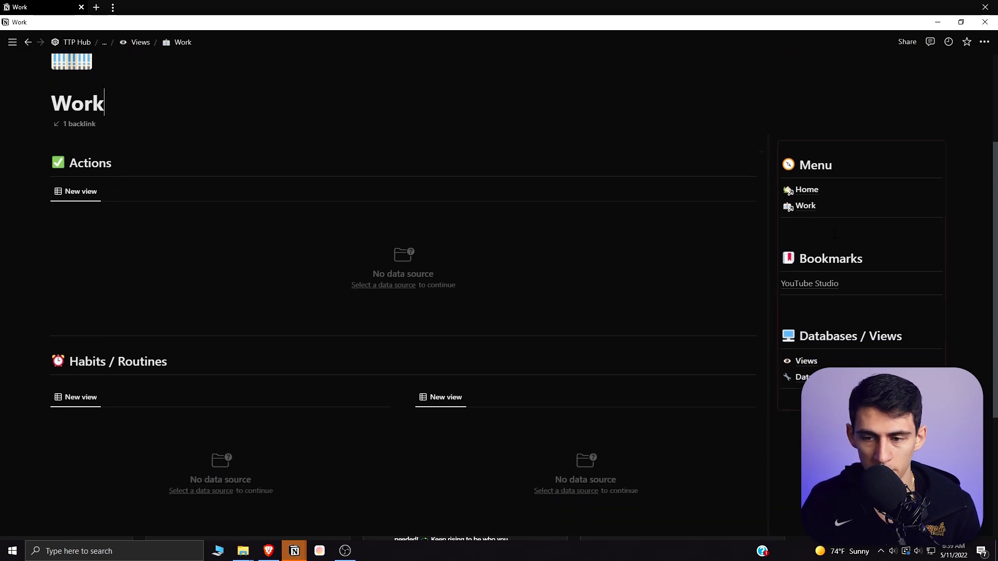
scroll(477, 305, up, 2)
scroll(477, 305, down, 1)
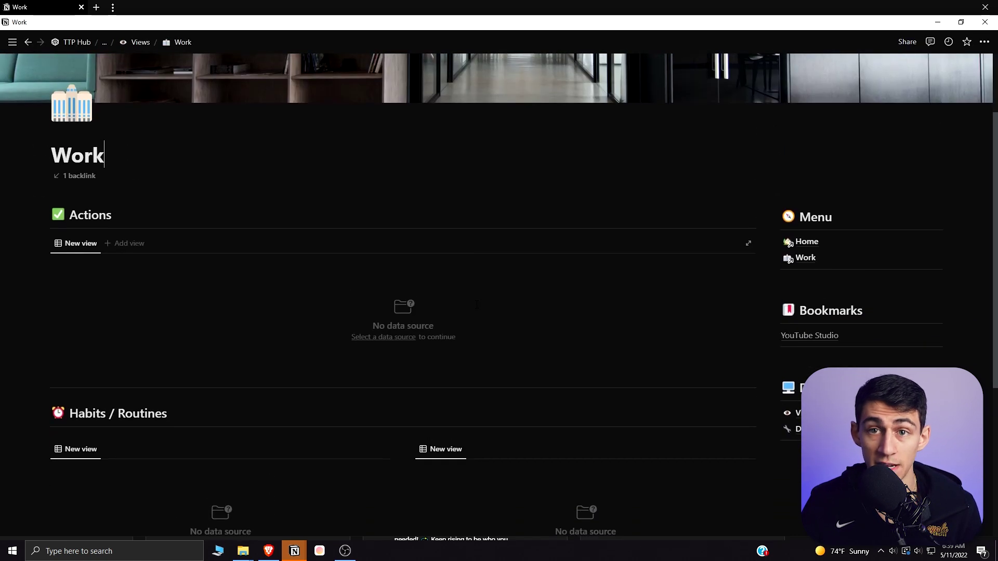